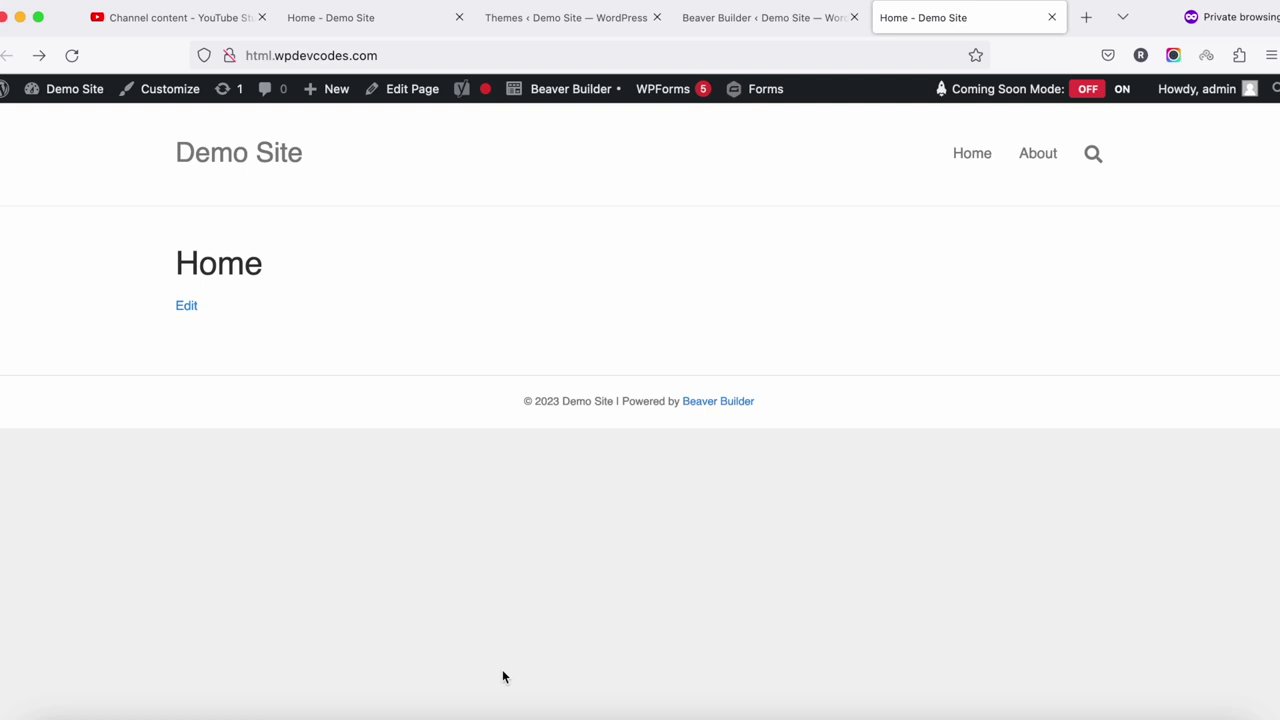
# - Look over the themes, installed plugins and Beaver Builder settings, then return to the home page
pyautogui.click(545, 33)
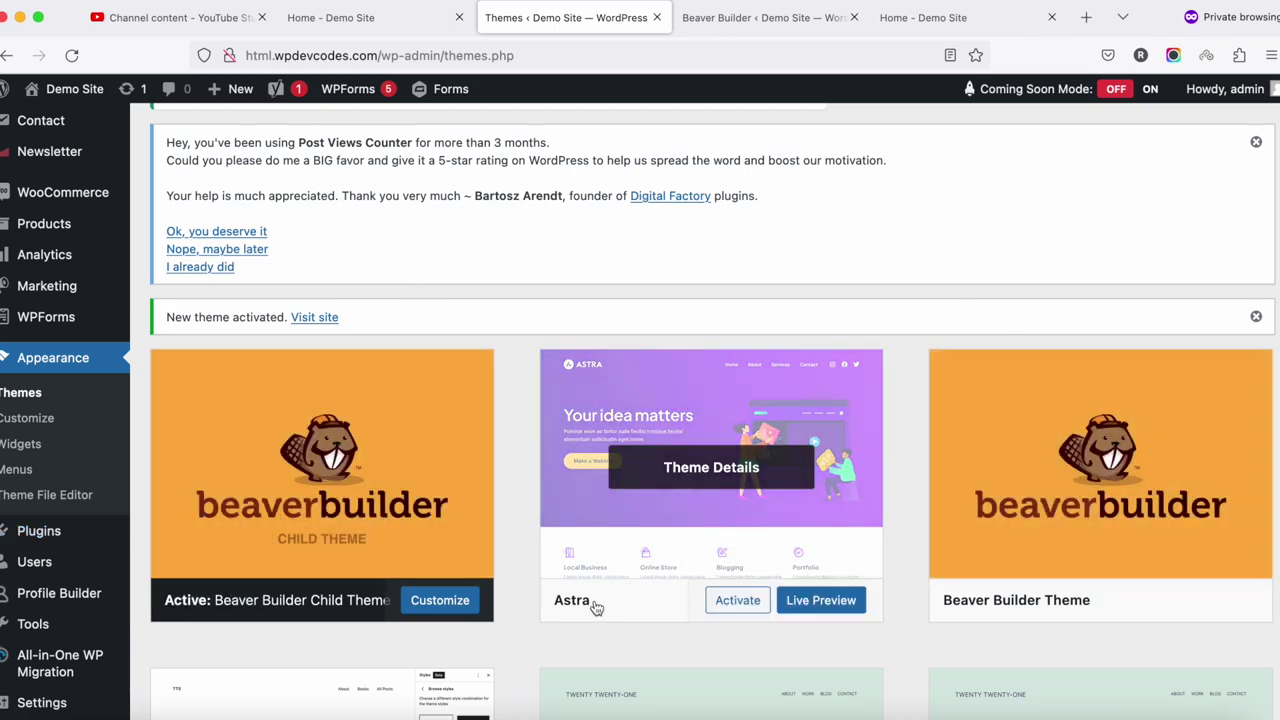
pyautogui.click(39, 538)
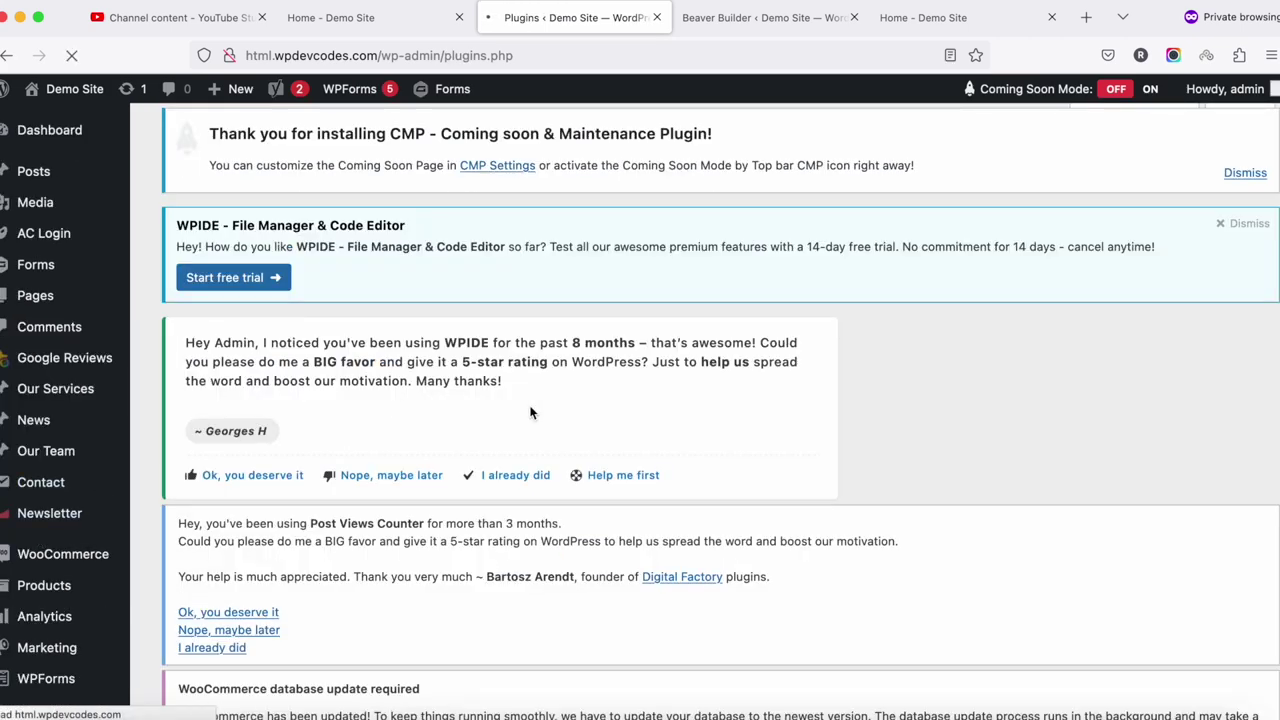
pyautogui.scroll(-5, 478, 427)
pyautogui.scroll(-4, 470, 428)
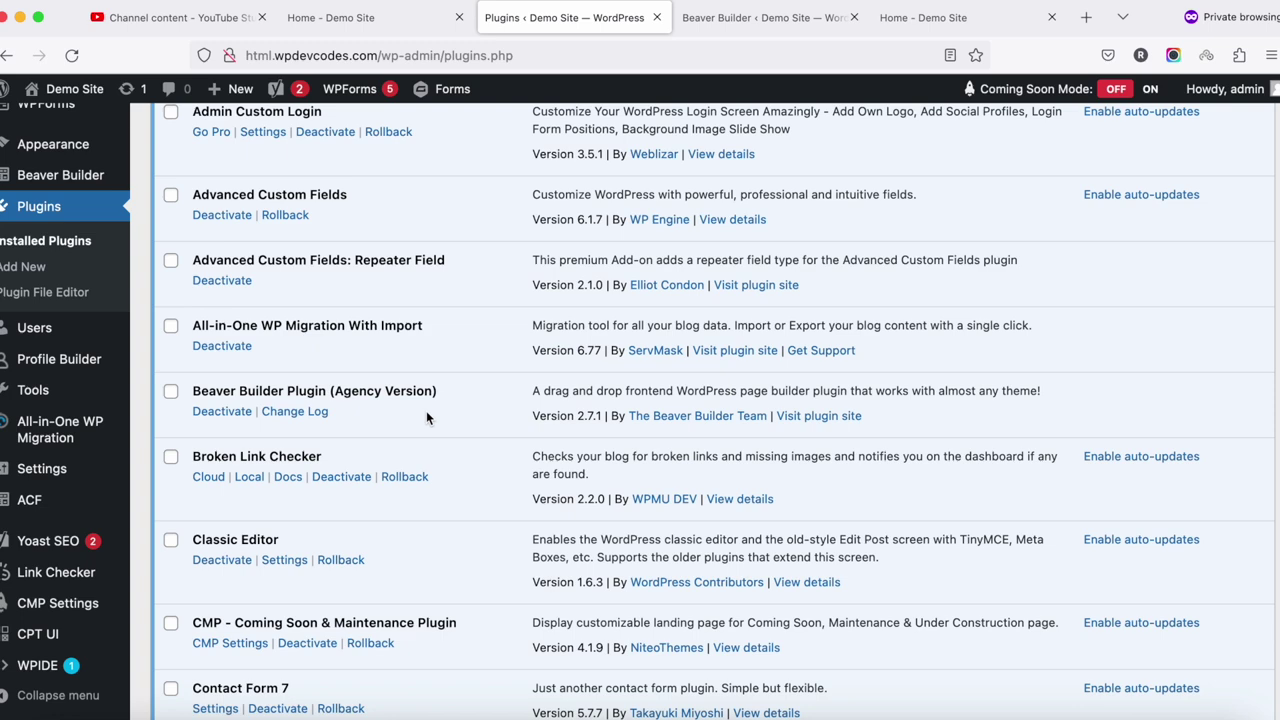
pyautogui.click(720, 29)
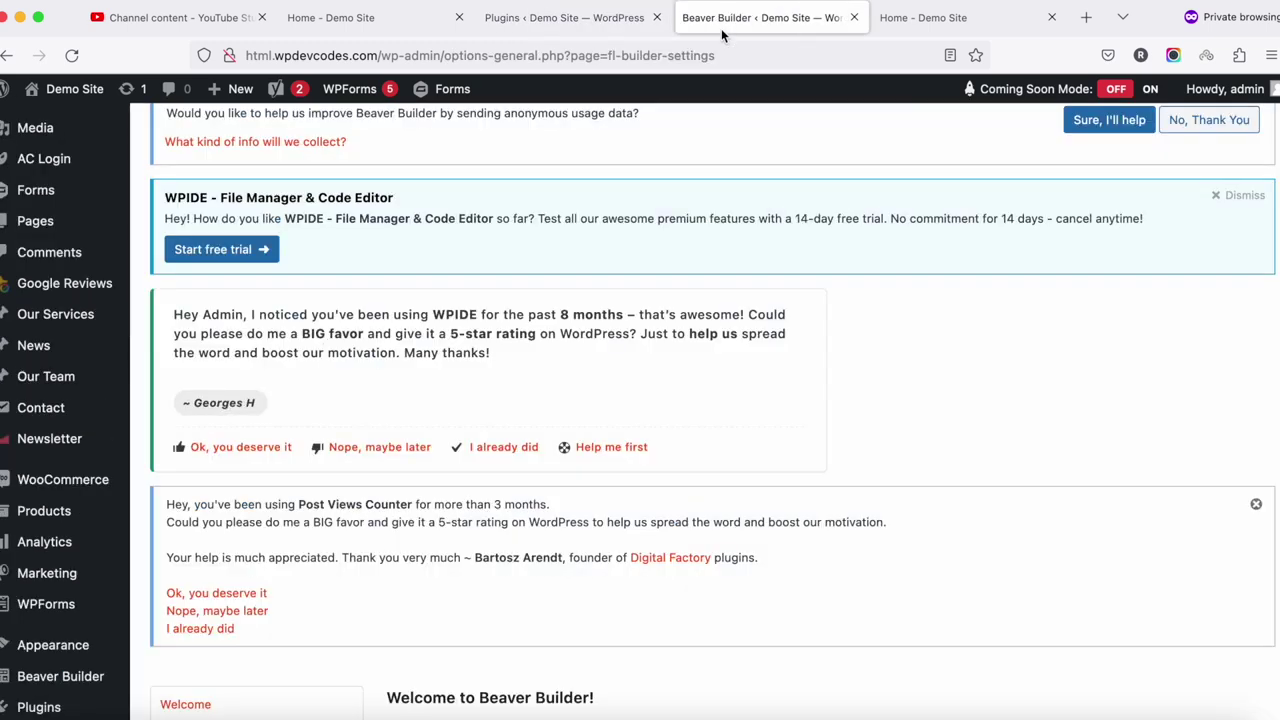
pyautogui.click(910, 18)
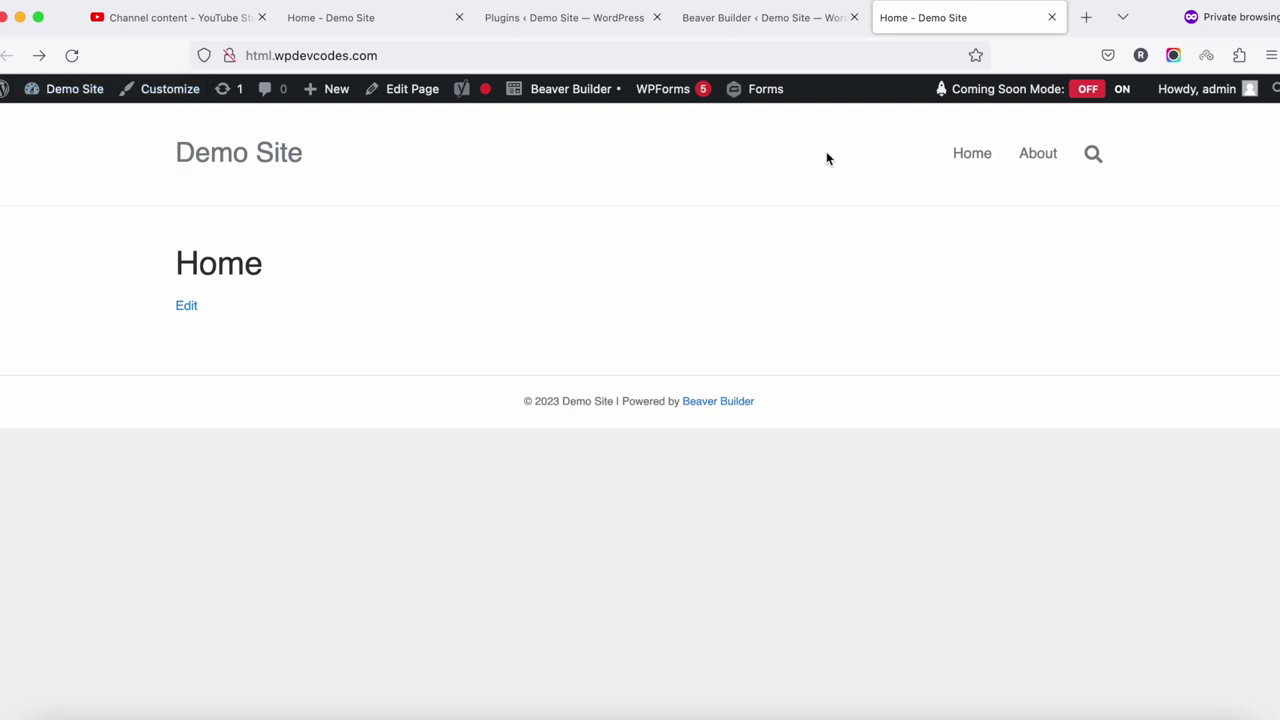
# - Launch Beaver Builder on the Home page and scroll through its About Your Business and Our Team sections
pyautogui.click(566, 94)
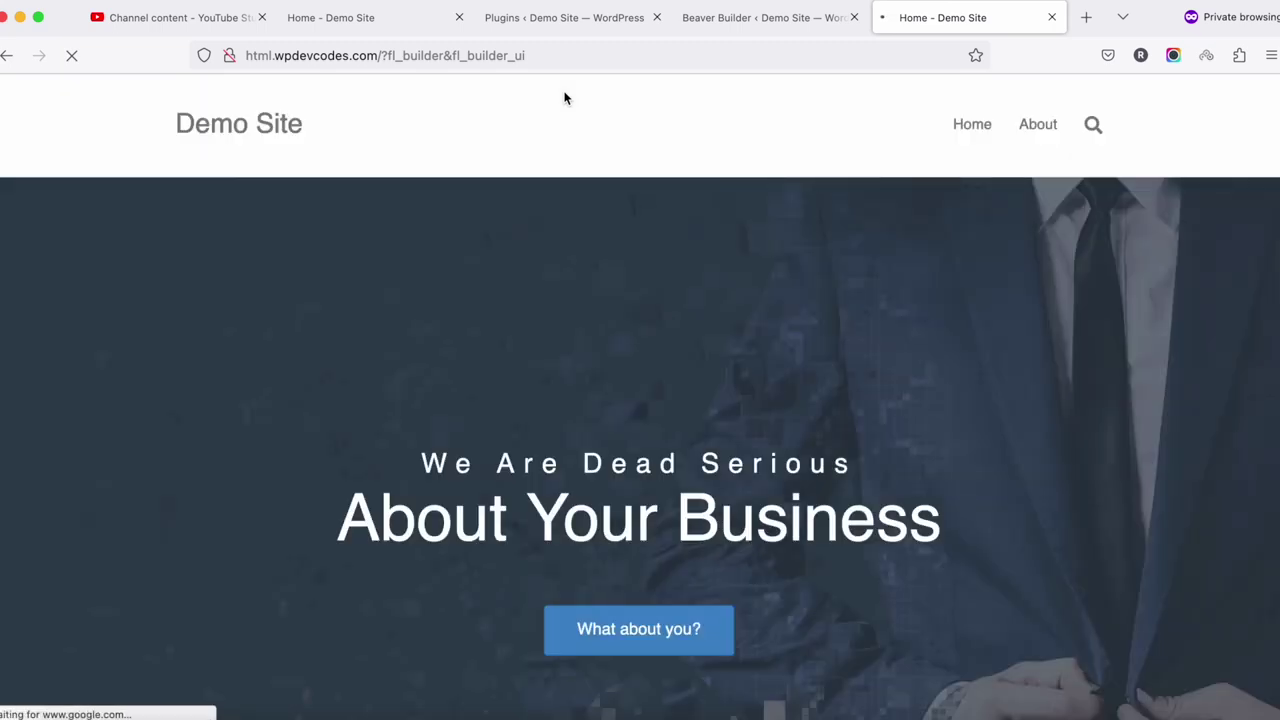
pyautogui.scroll(-2, 758, 375)
pyautogui.scroll(-20, 758, 375)
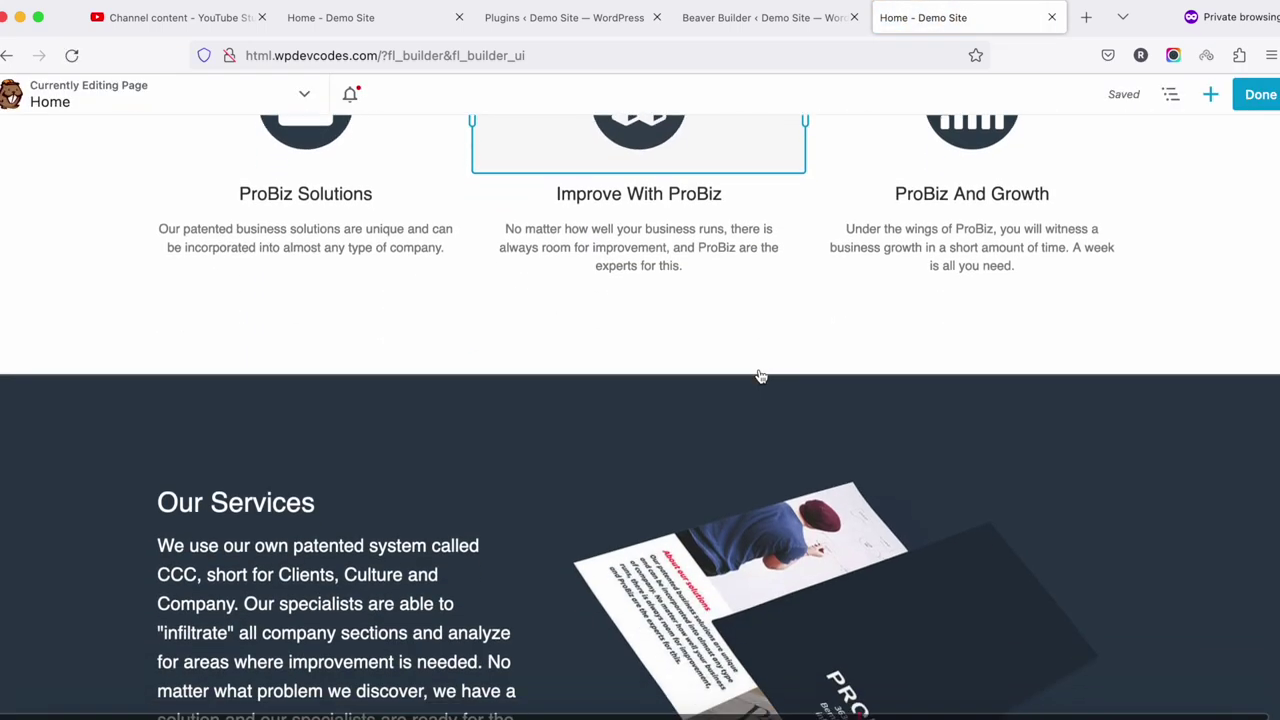
pyautogui.scroll(-8, 758, 375)
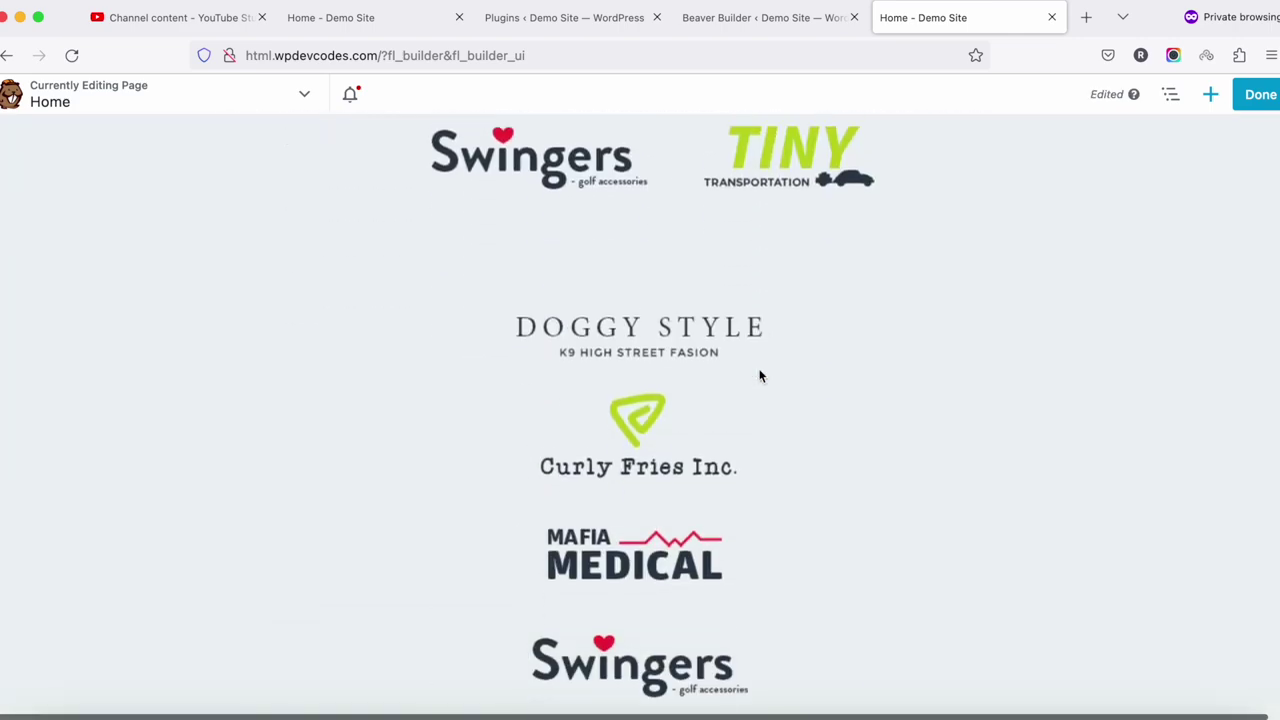
pyautogui.scroll(15, 758, 372)
pyautogui.scroll(15, 758, 370)
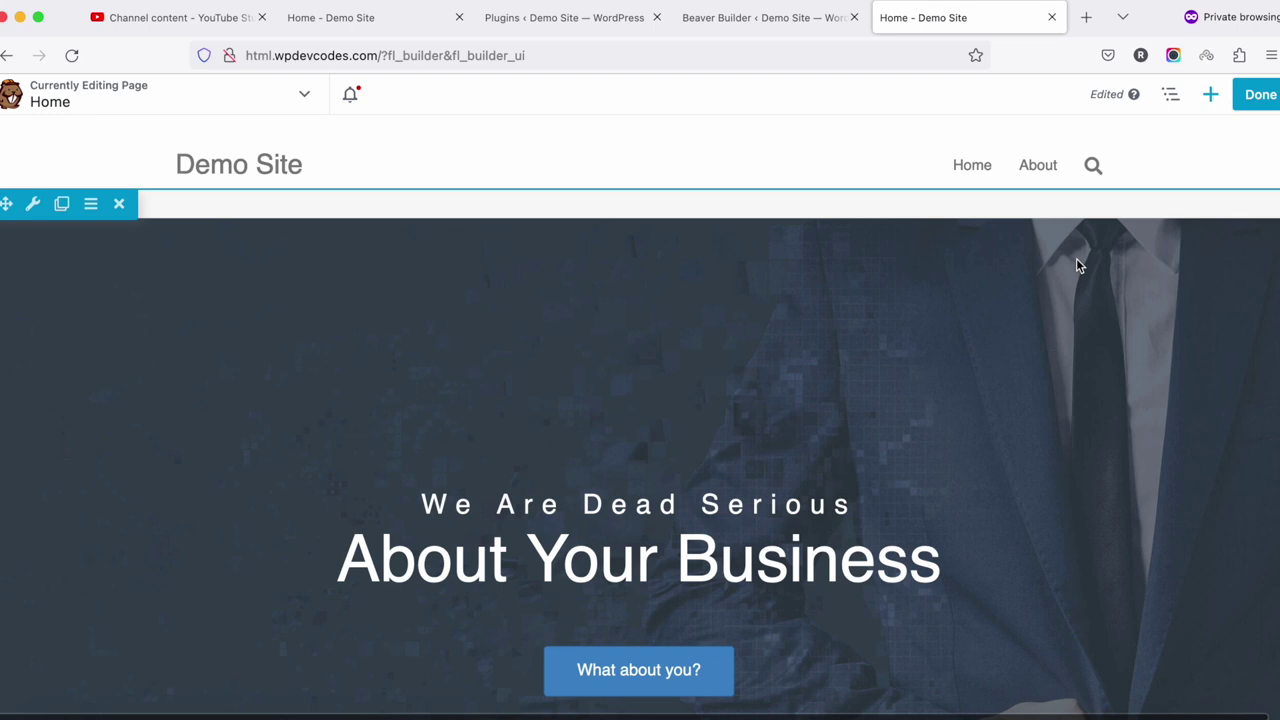
# - From the Templates tab's Landing Pages group, choose the Foto template for the Home page
pyautogui.click(1211, 97)
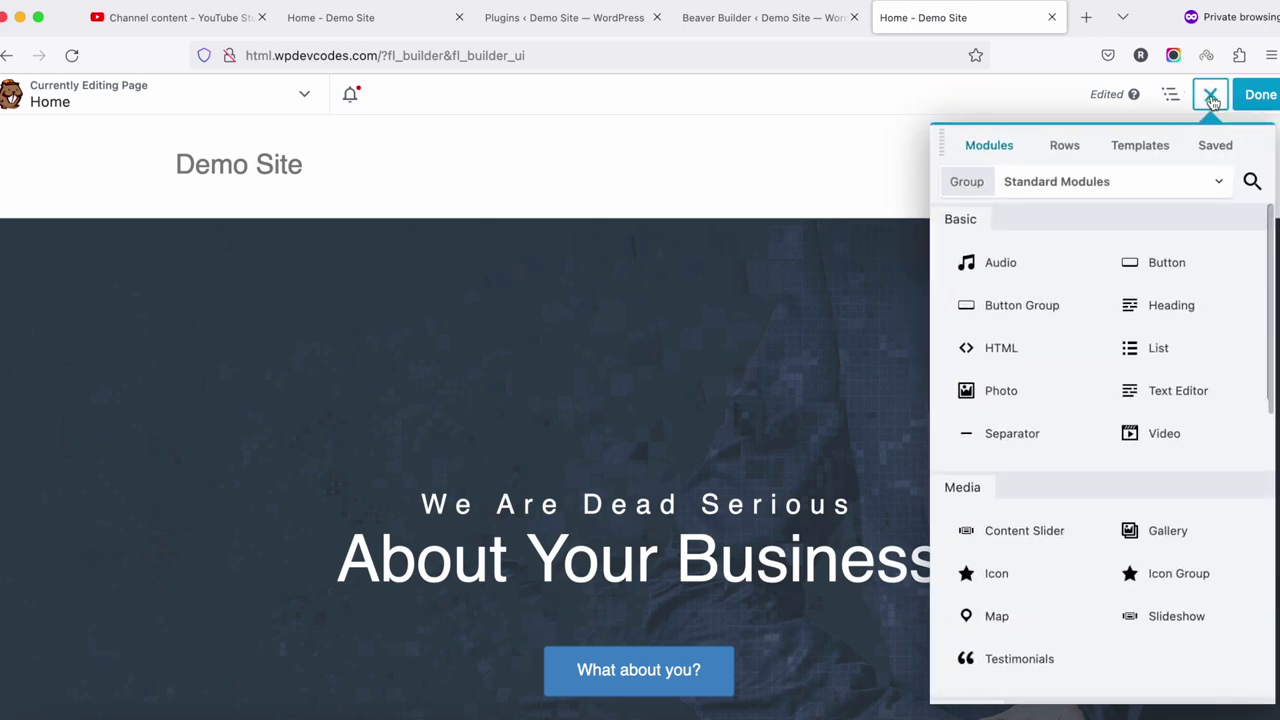
pyautogui.click(1148, 152)
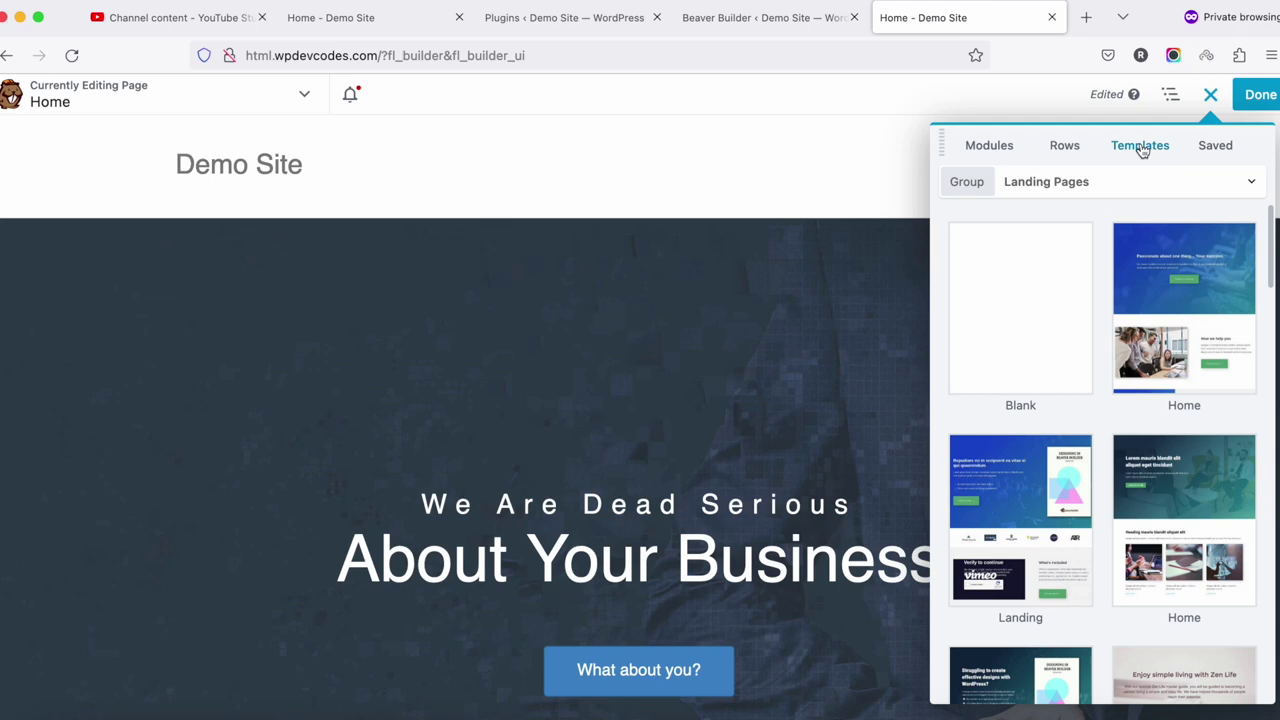
pyautogui.click(1088, 182)
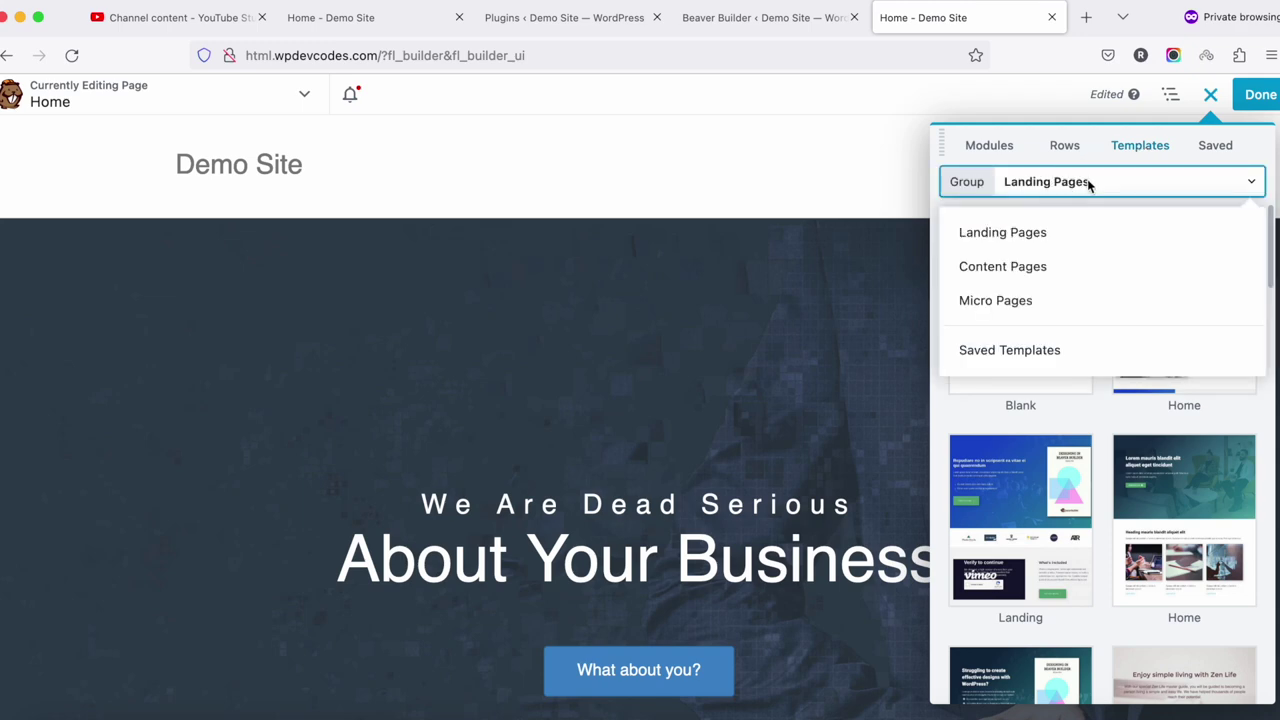
pyautogui.click(1091, 176)
pyautogui.scroll(-1, 1068, 497)
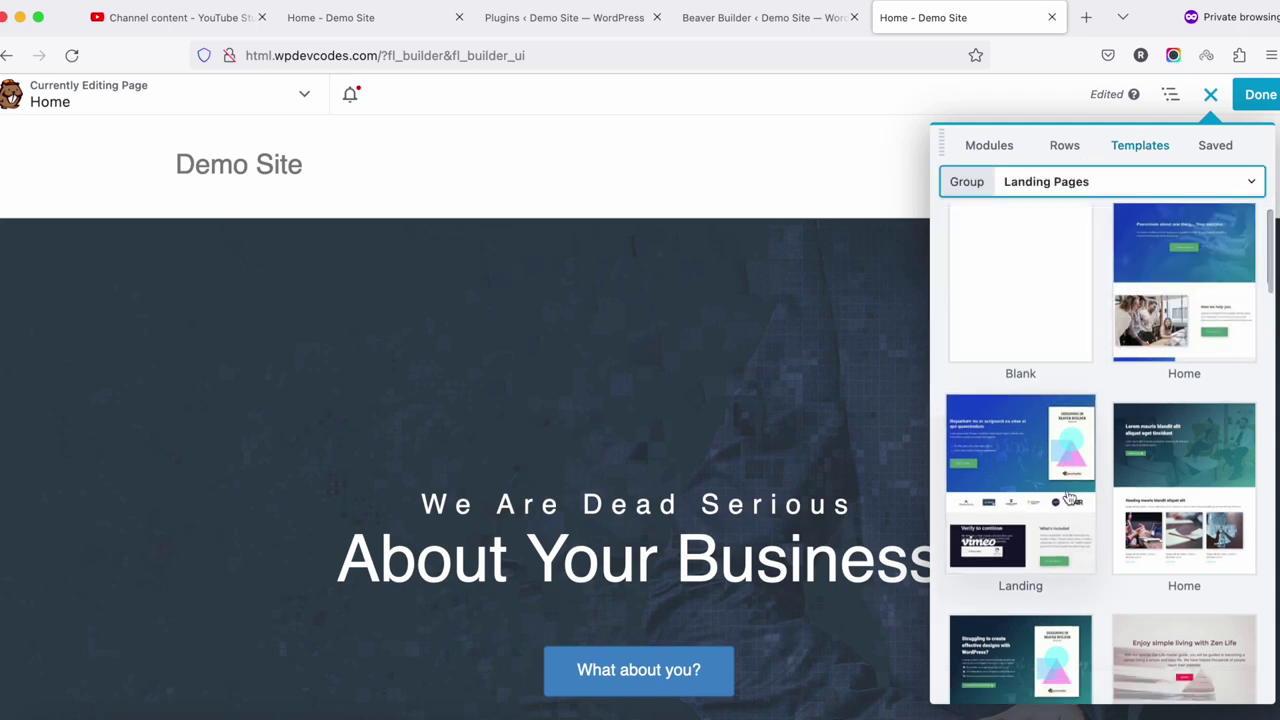
pyautogui.scroll(-15, 1068, 497)
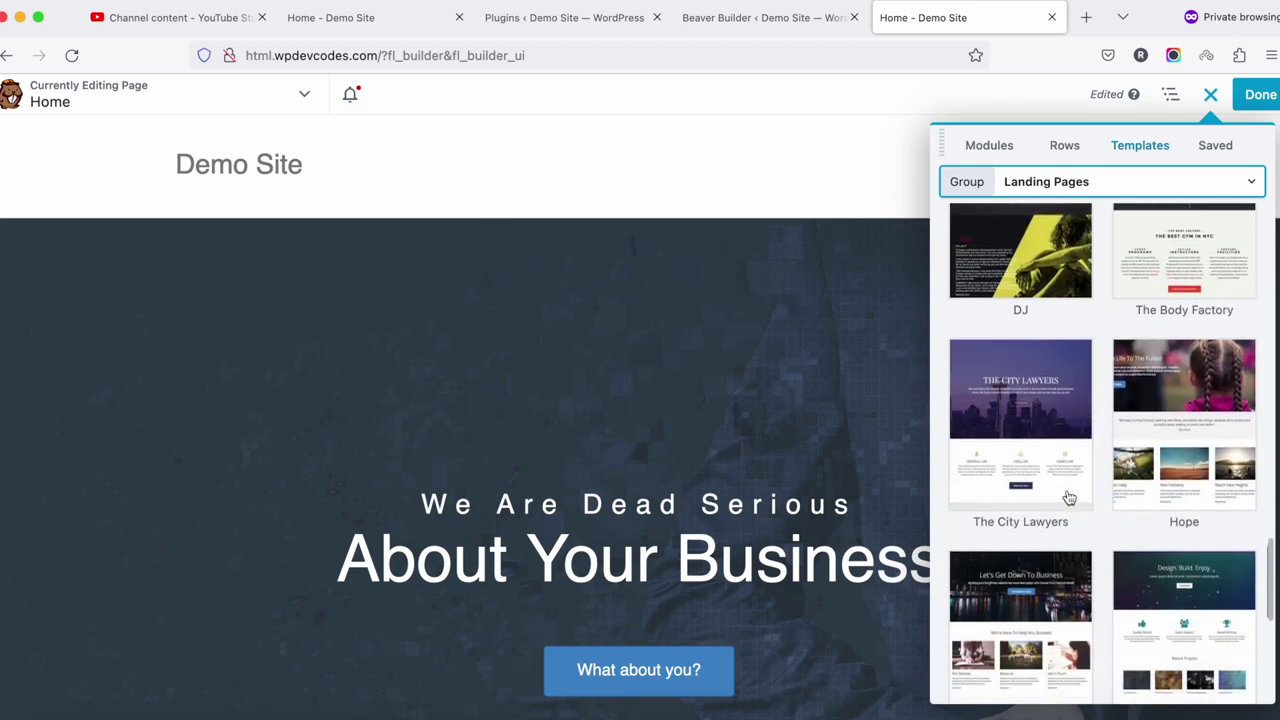
pyautogui.scroll(-6, 1068, 497)
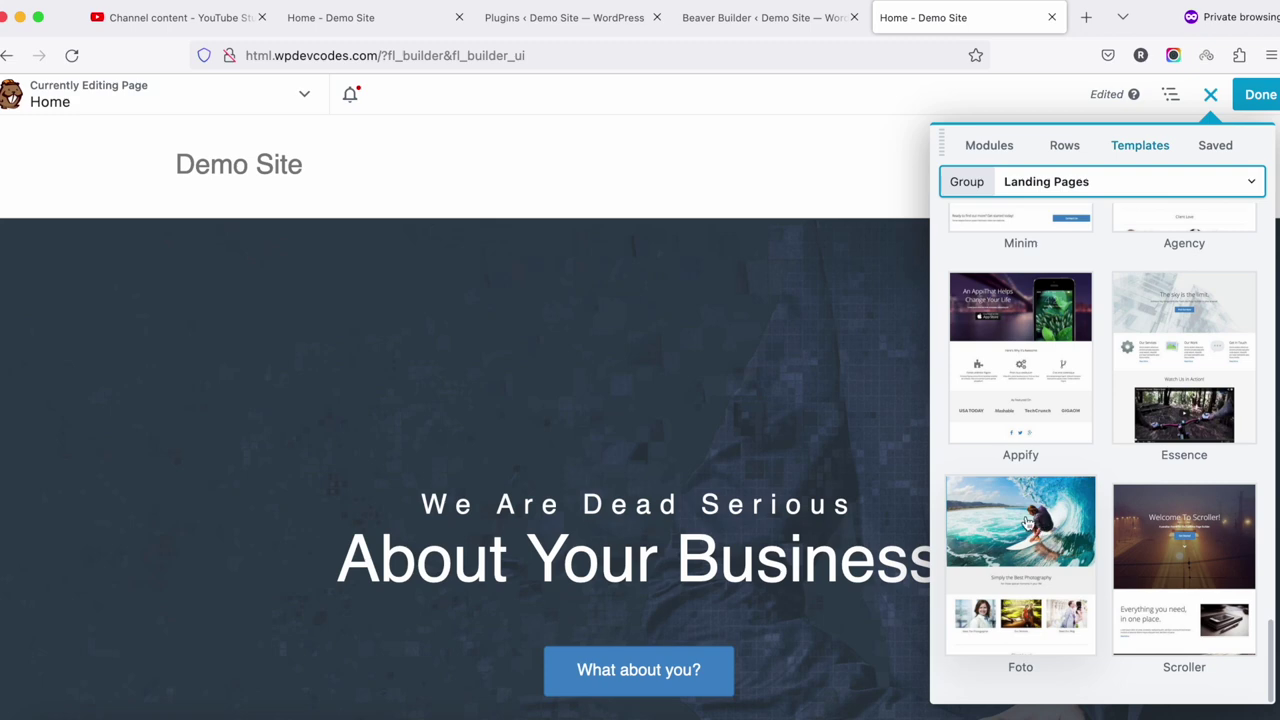
pyautogui.scroll(4, 1054, 443)
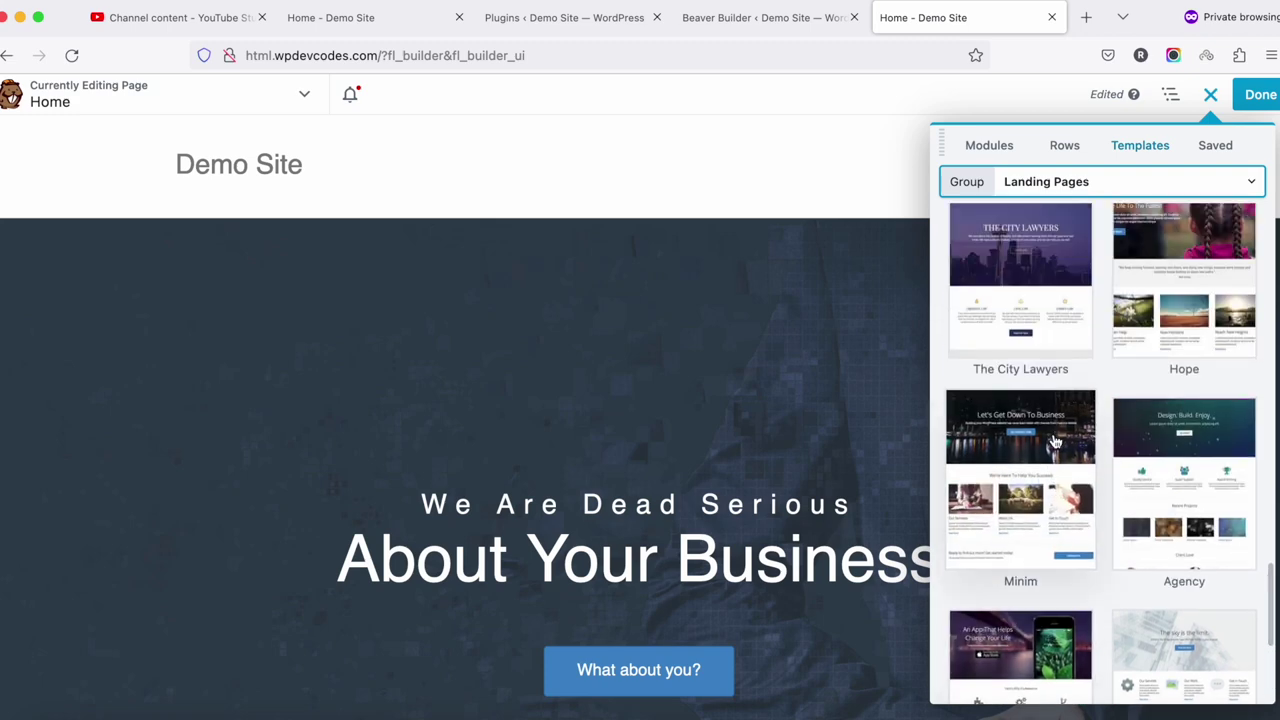
pyautogui.scroll(-4, 1054, 443)
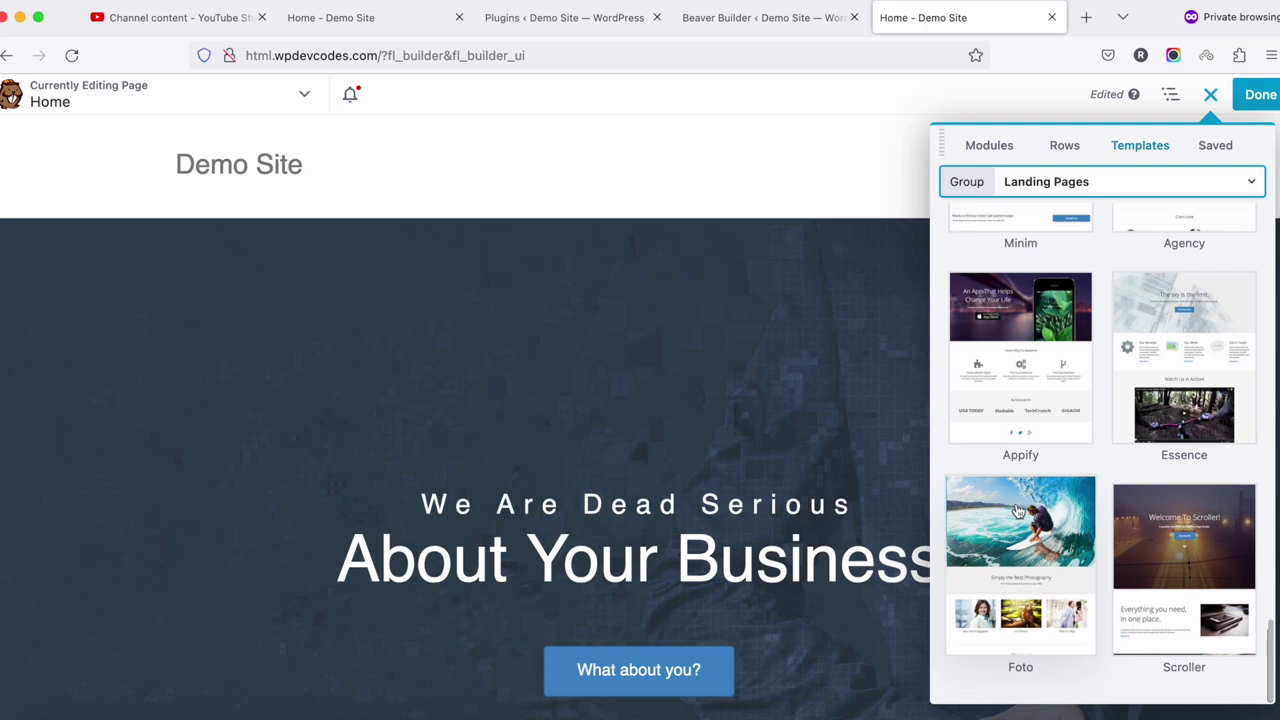
pyautogui.click(1025, 538)
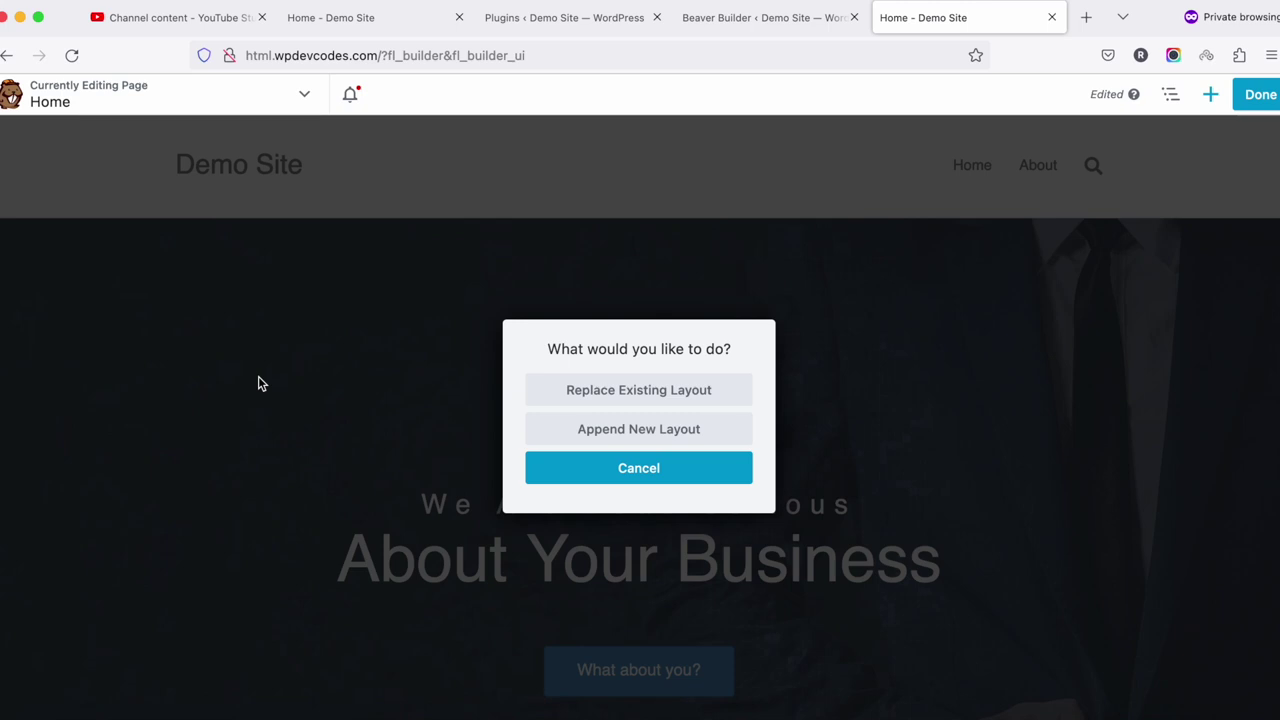
# - Replace the Home page's existing layout with Foto, confirm the warning, and review the new layout
pyautogui.click(645, 390)
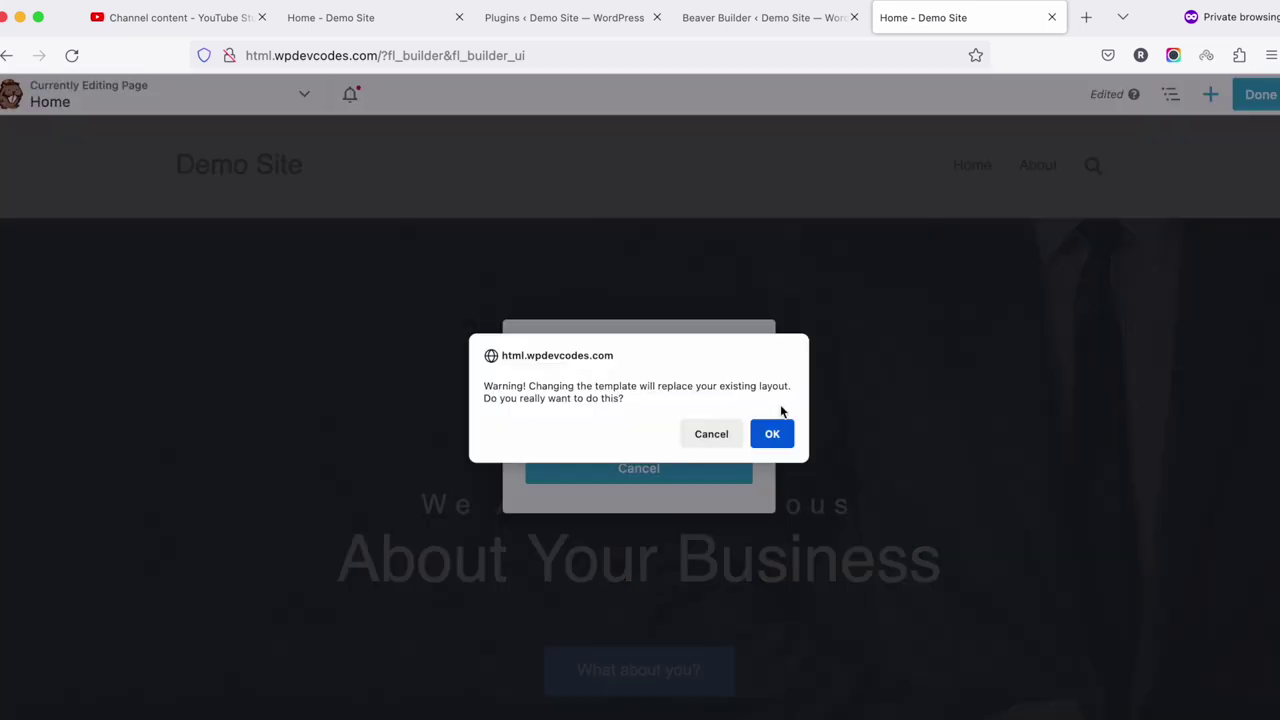
pyautogui.click(773, 434)
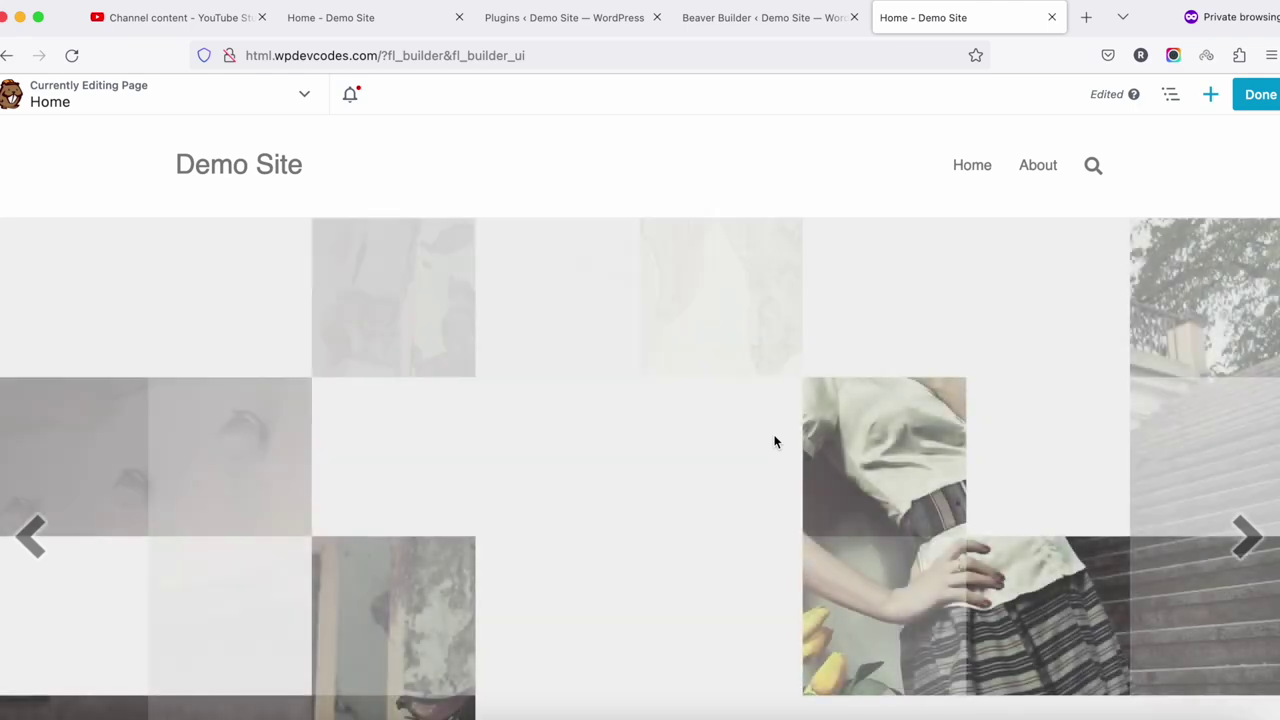
pyautogui.scroll(-10, 773, 441)
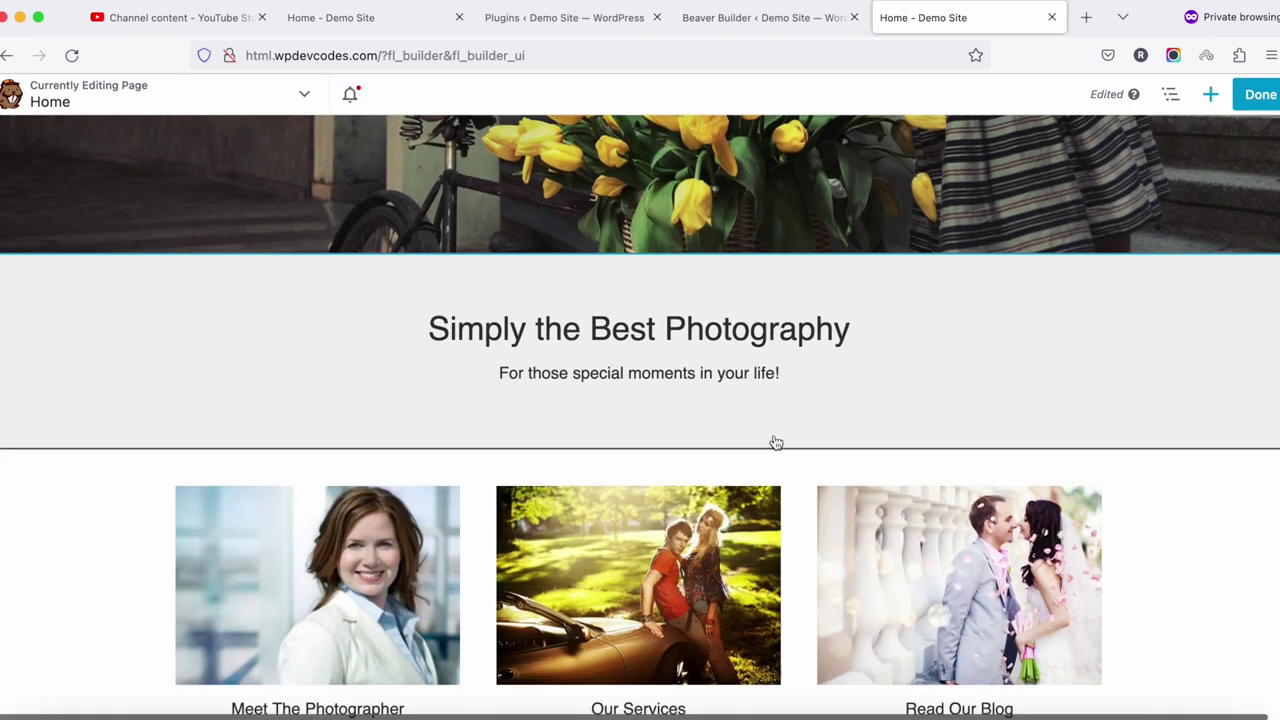
pyautogui.scroll(-5, 773, 441)
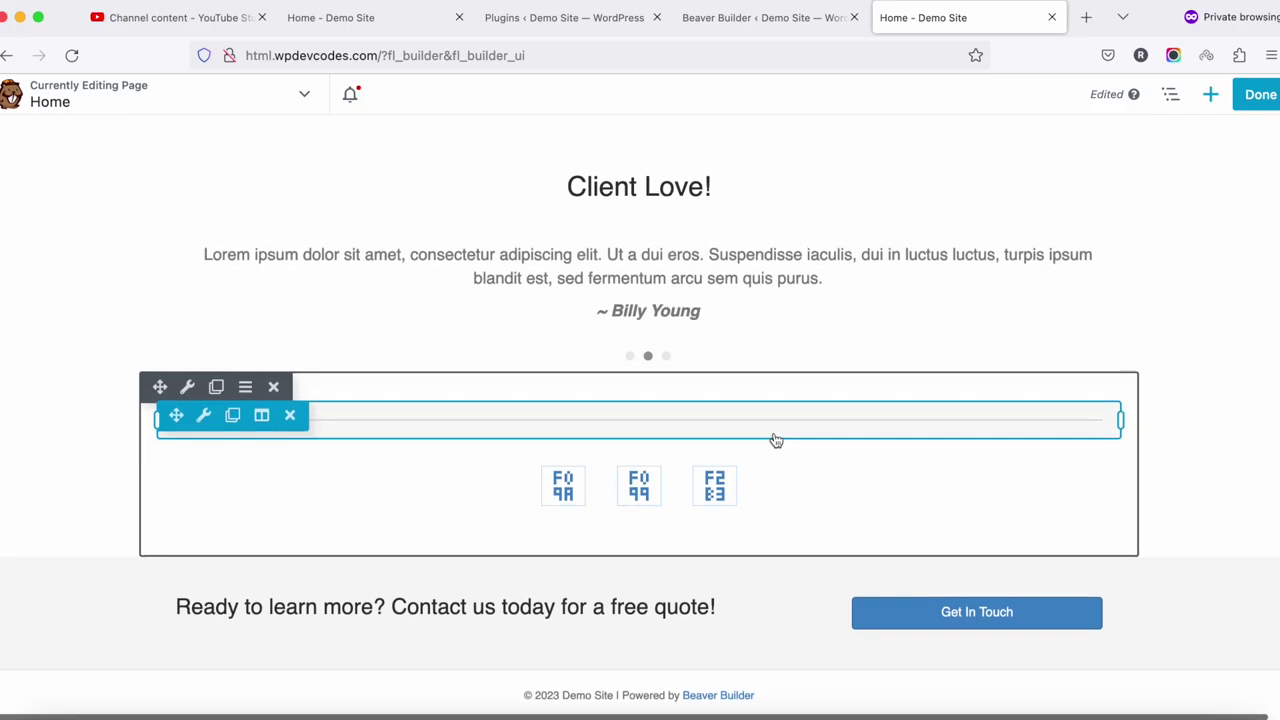
pyautogui.scroll(15, 776, 441)
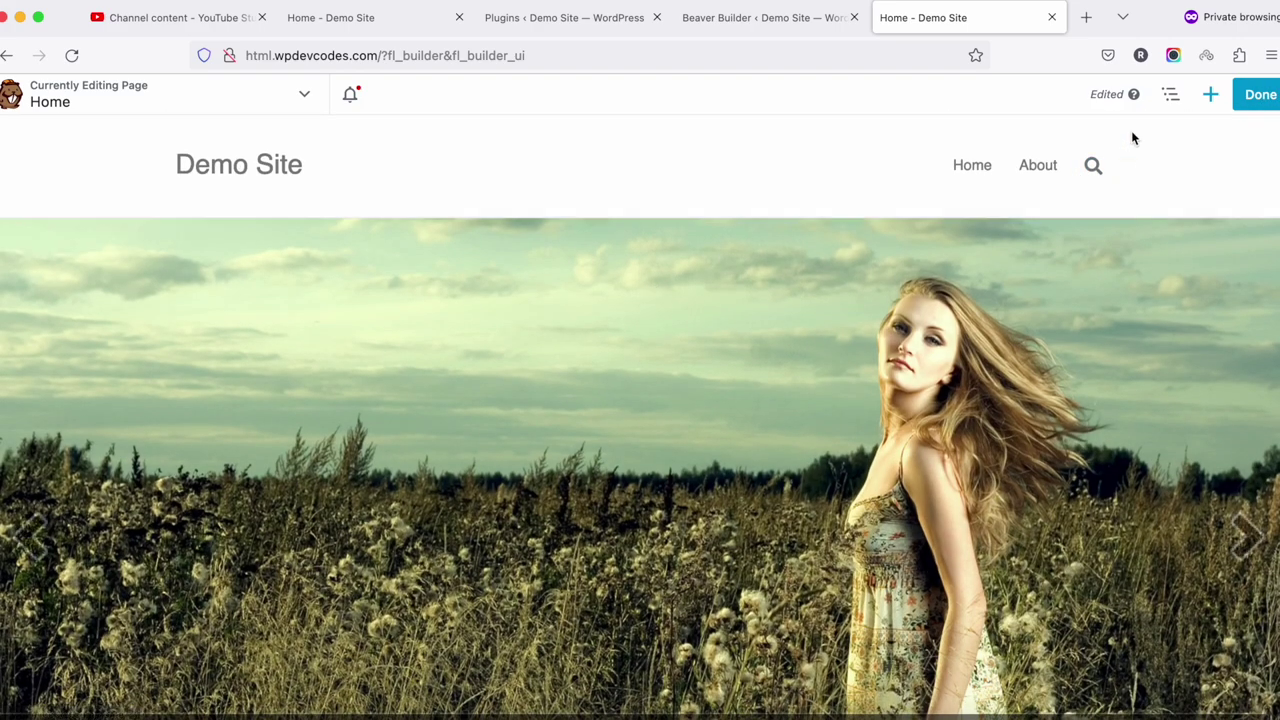
pyautogui.click(1263, 103)
pyautogui.click(1168, 94)
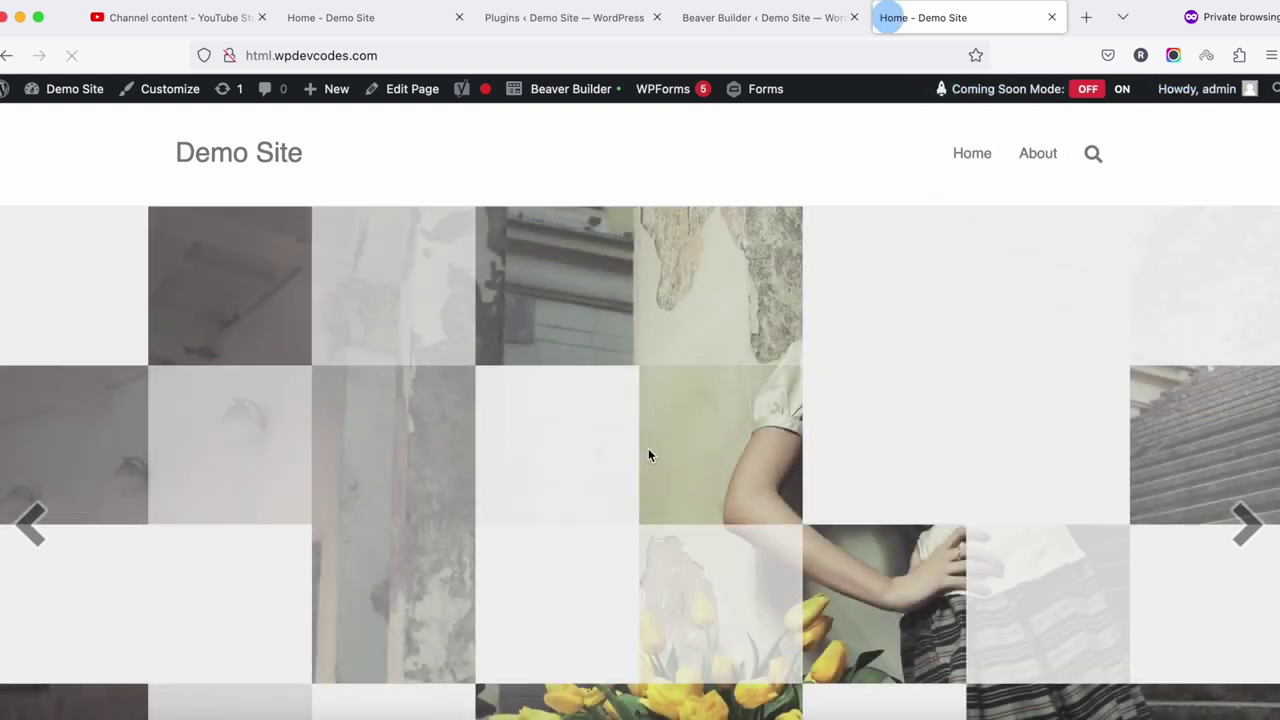
pyautogui.scroll(-10, 648, 449)
pyautogui.scroll(-3, 648, 455)
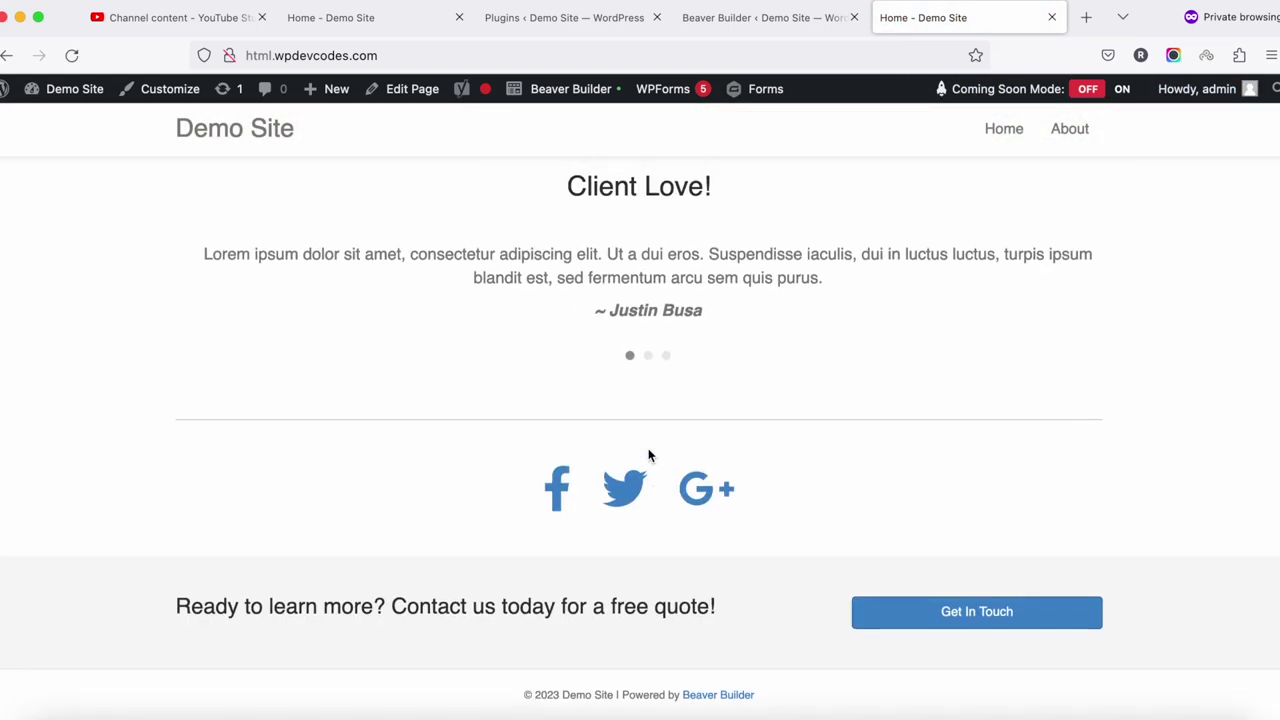
pyautogui.scroll(4, 606, 372)
pyautogui.scroll(5, 606, 372)
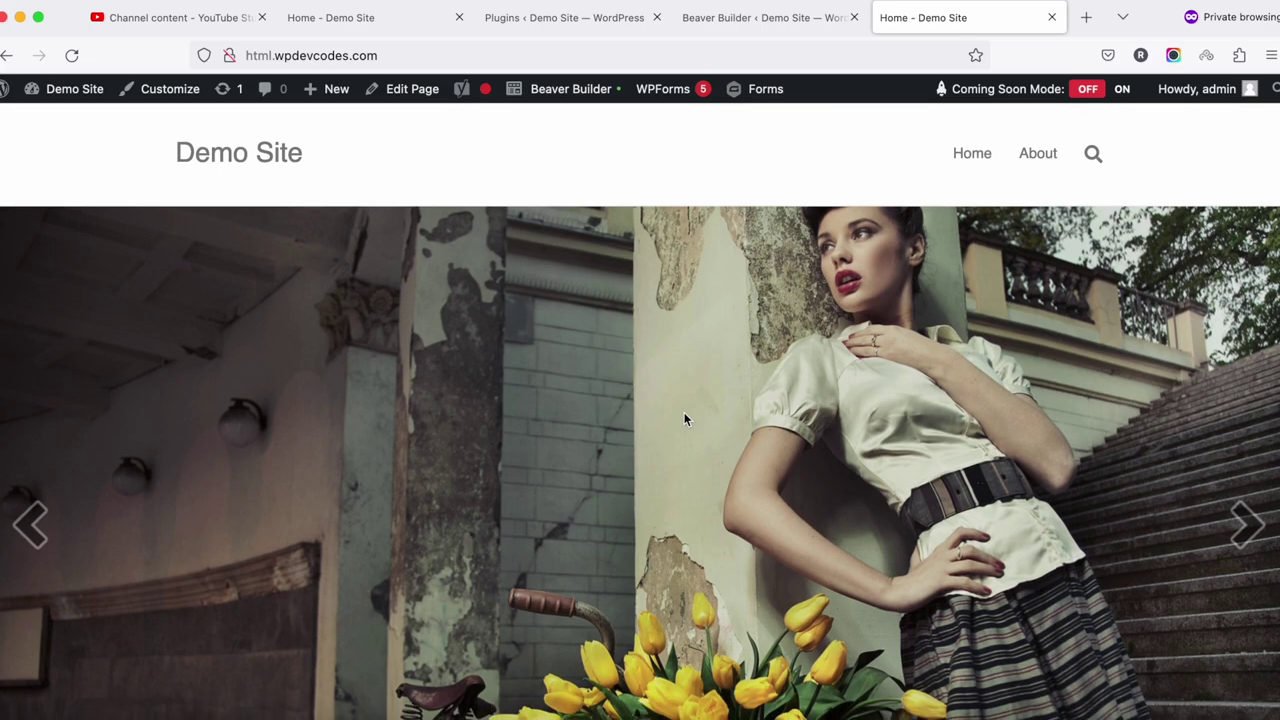
pyautogui.click(1248, 527)
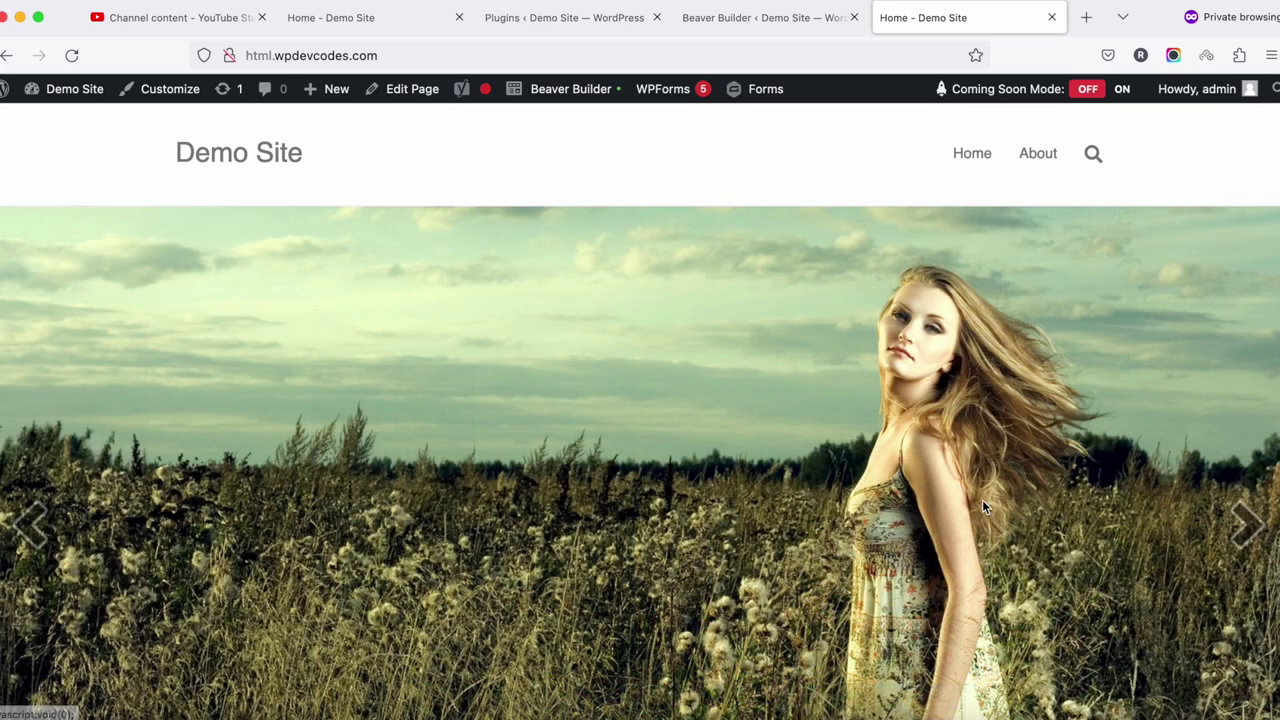
pyautogui.scroll(-5, 982, 499)
pyautogui.tripleClick(440, 400)
pyautogui.scroll(-3, 586, 466)
pyautogui.scroll(-2, 389, 420)
pyautogui.scroll(2, 389, 420)
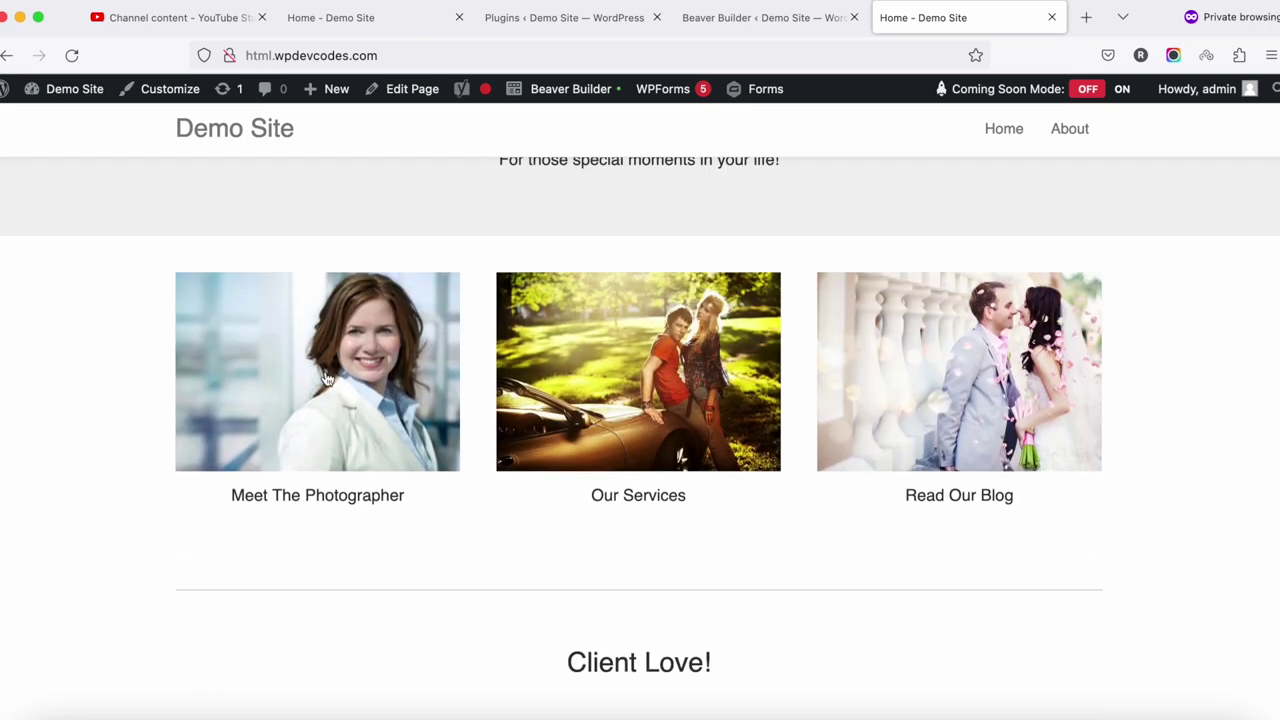
pyautogui.scroll(-5, 717, 408)
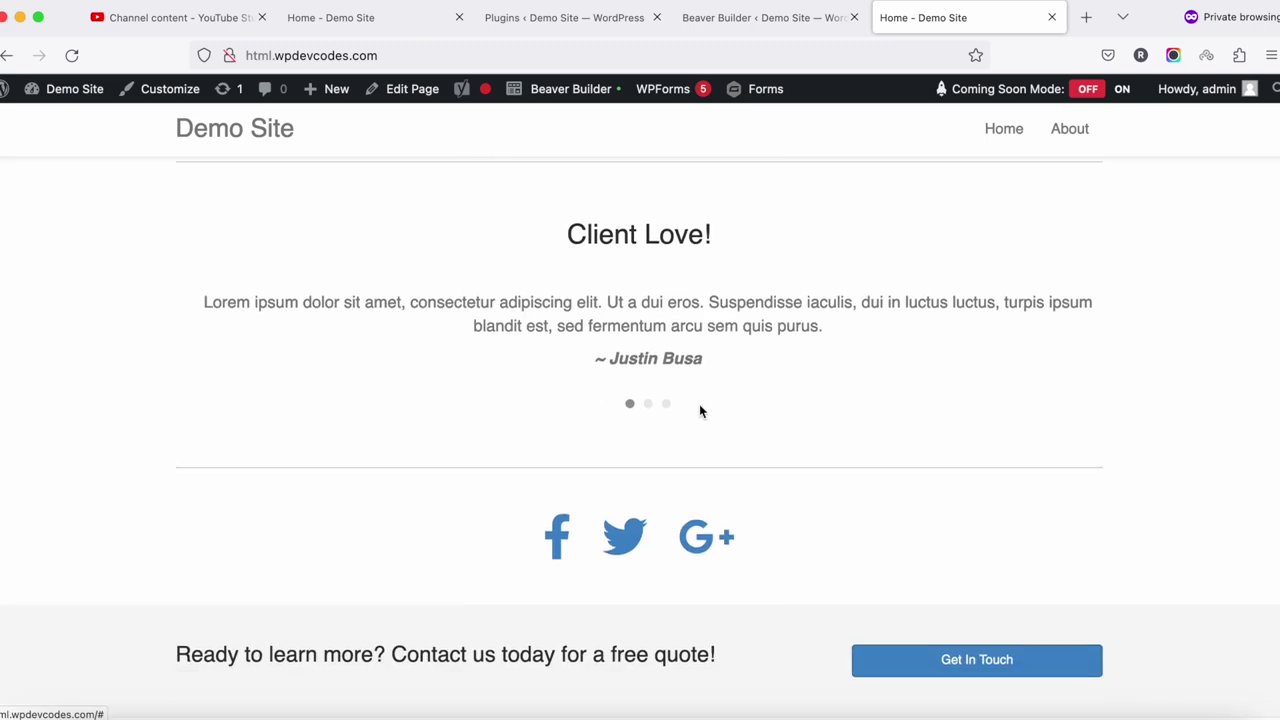
pyautogui.click(648, 405)
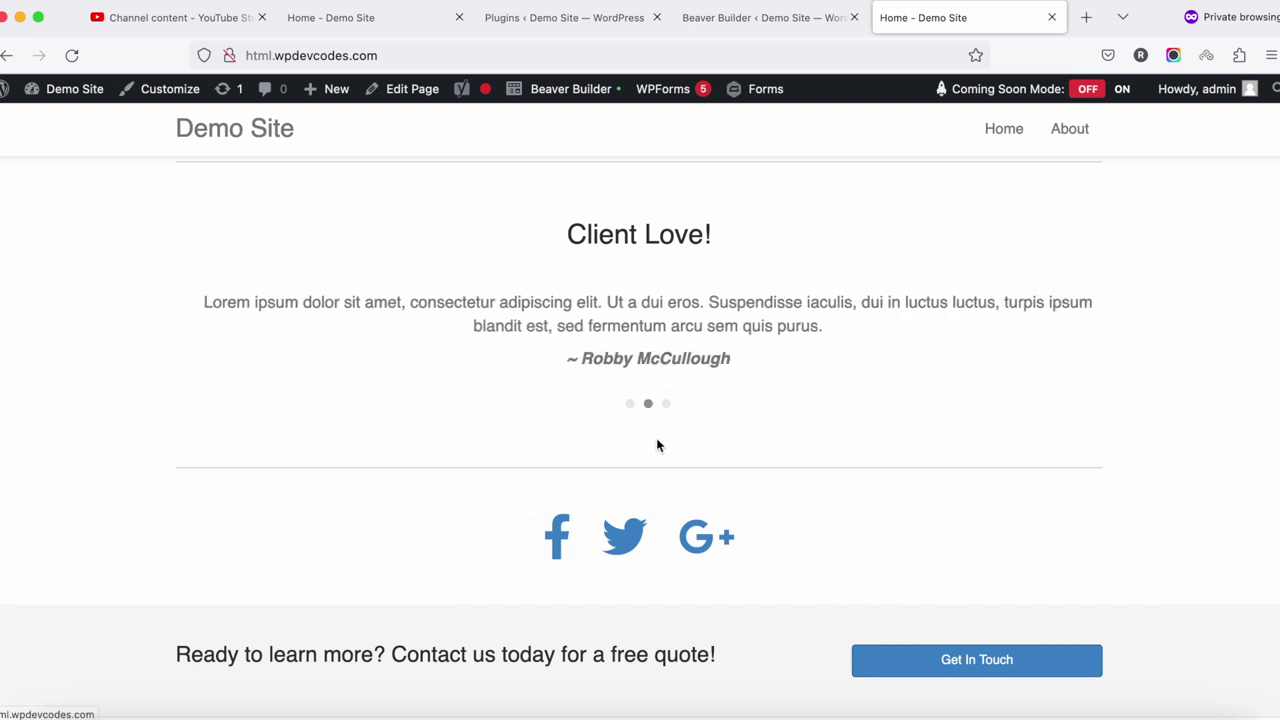
pyautogui.scroll(-1, 665, 422)
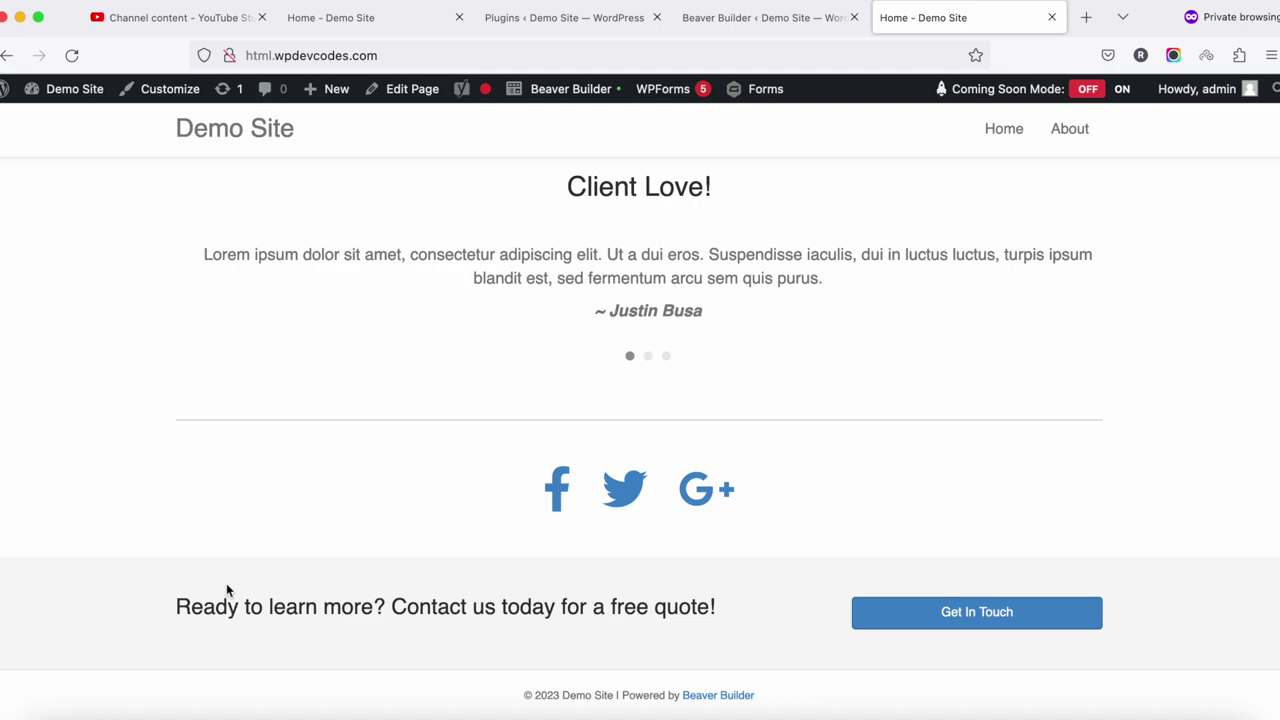
pyautogui.scroll(15, 644, 376)
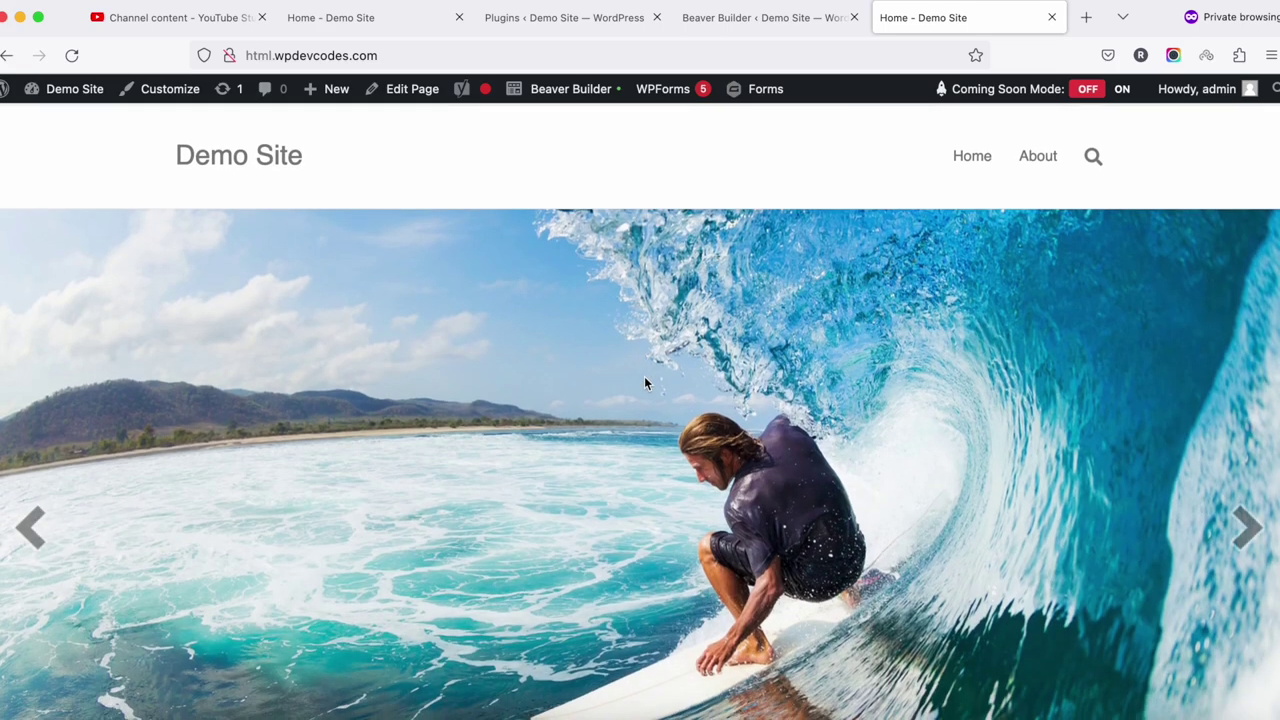
pyautogui.scroll(-15, 644, 376)
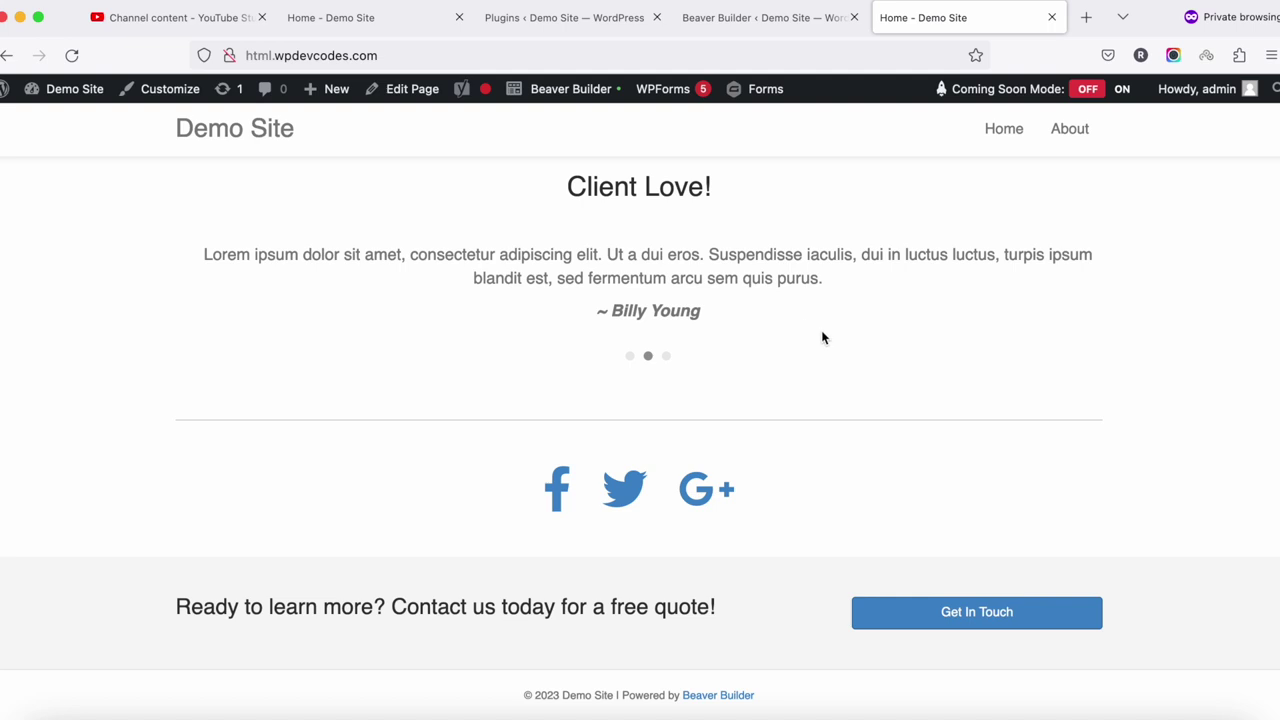
# - Reopen Beaver Builder on the Home page and bring up the Rows tab's Prebuilt Rows groups
pyautogui.click(560, 96)
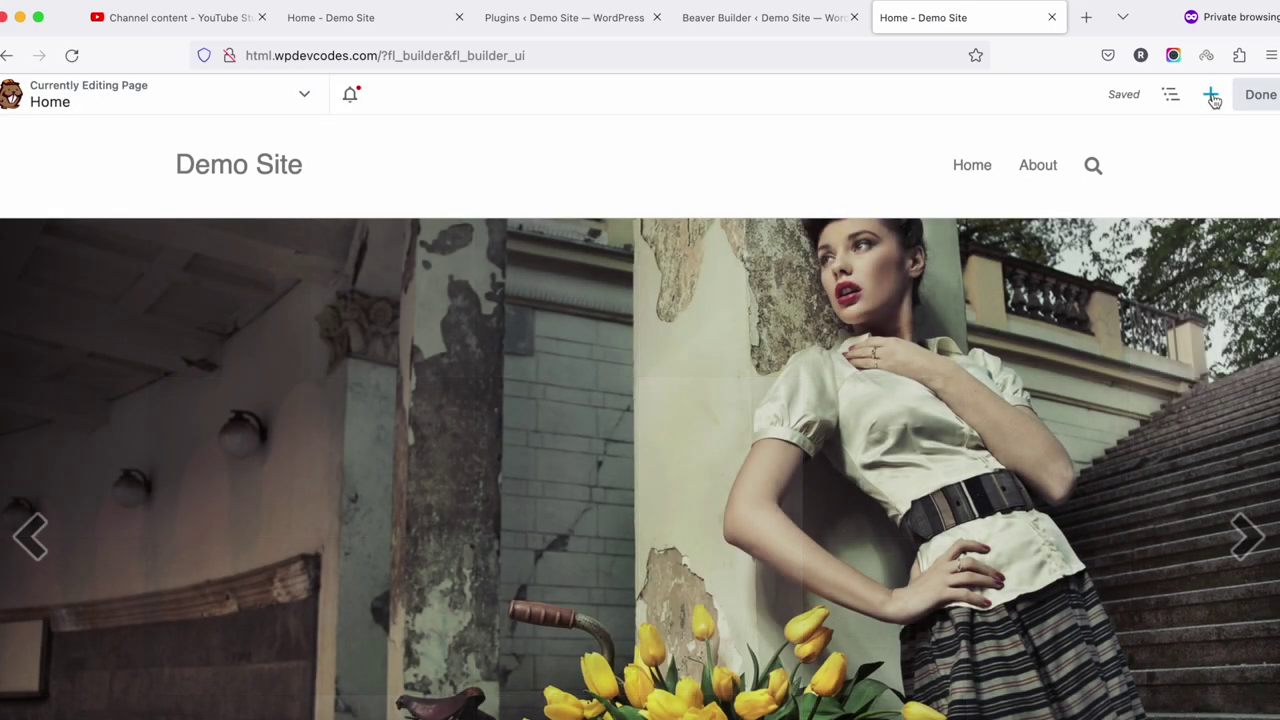
pyautogui.click(1210, 94)
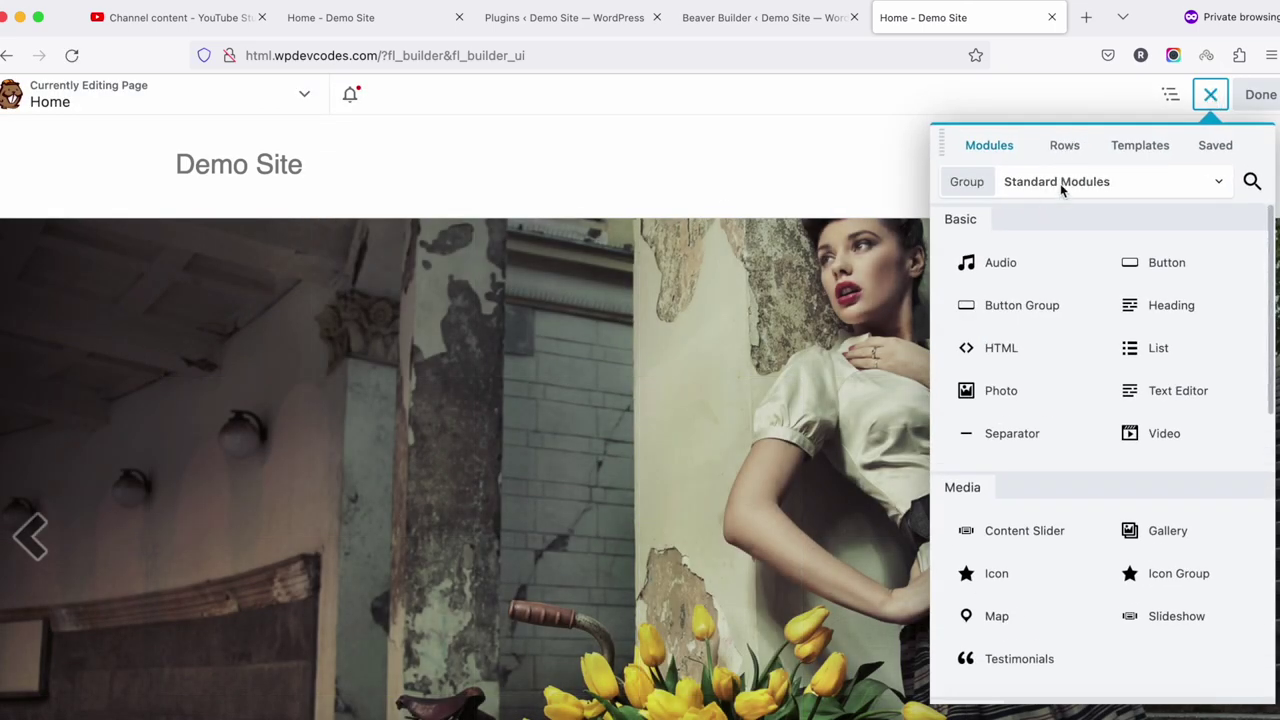
pyautogui.click(1125, 155)
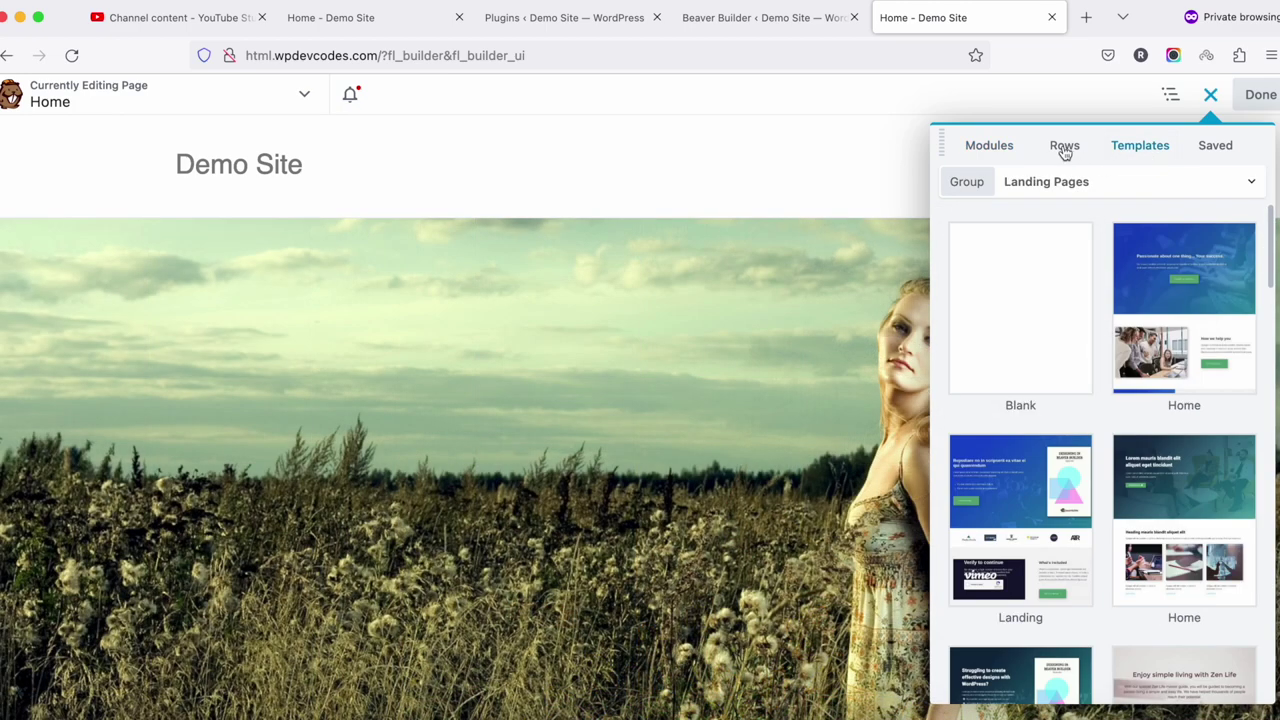
pyautogui.click(1064, 147)
pyautogui.click(1059, 184)
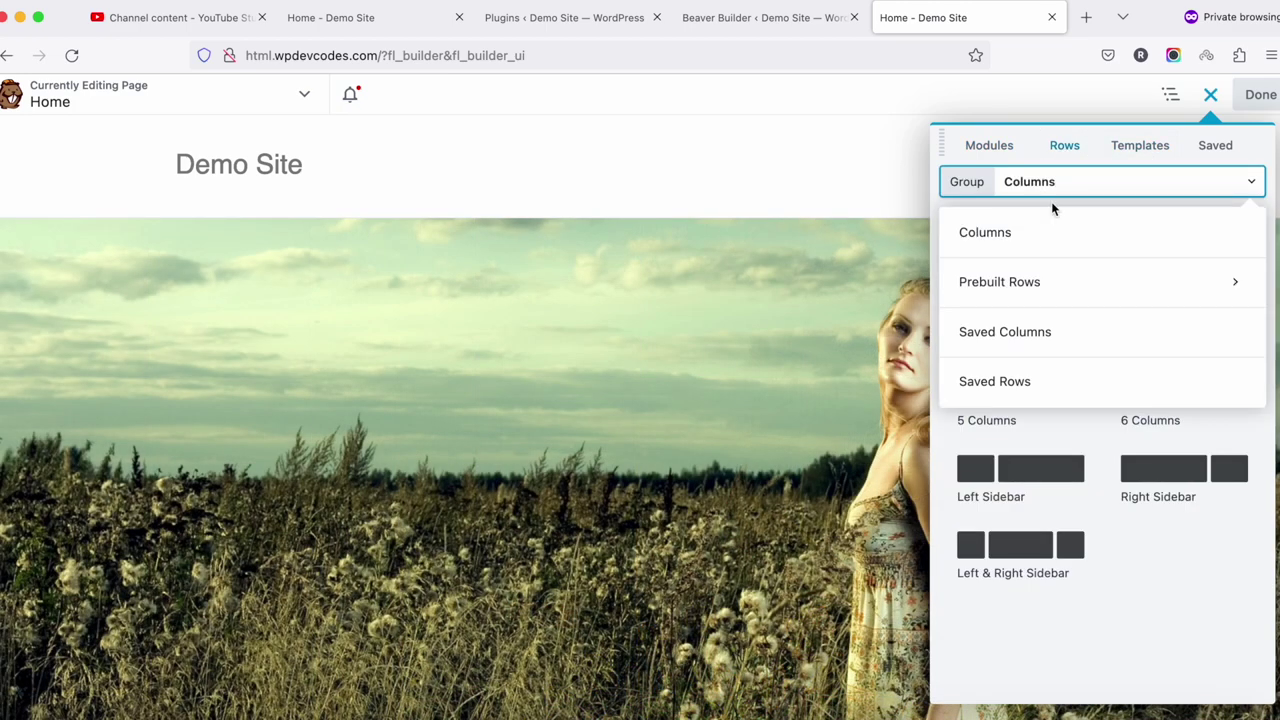
pyautogui.click(1042, 189)
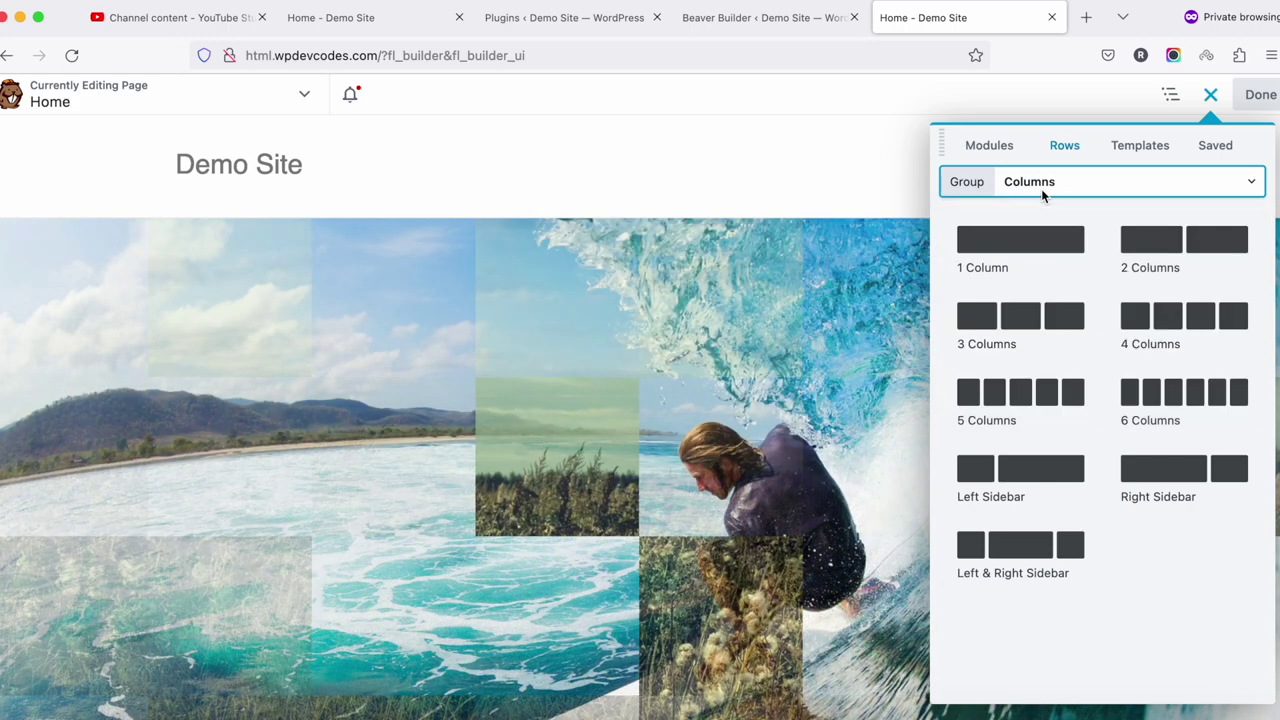
pyautogui.click(1046, 183)
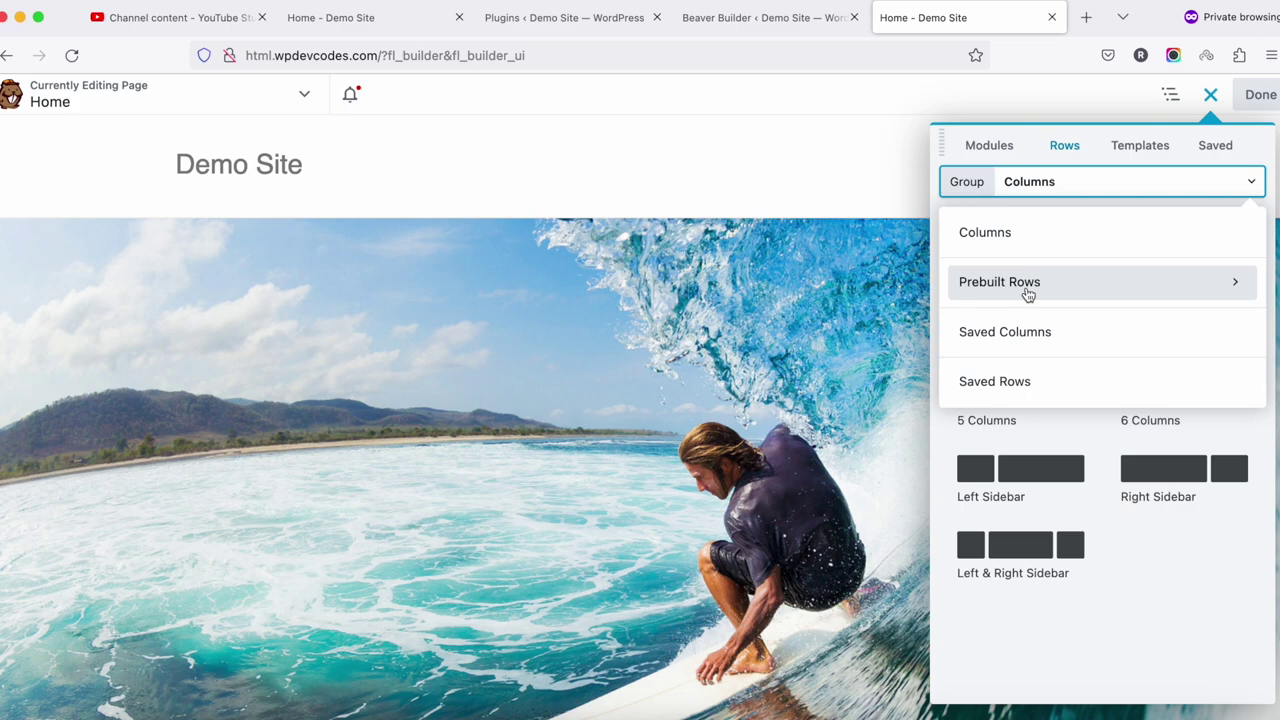
pyautogui.click(1090, 291)
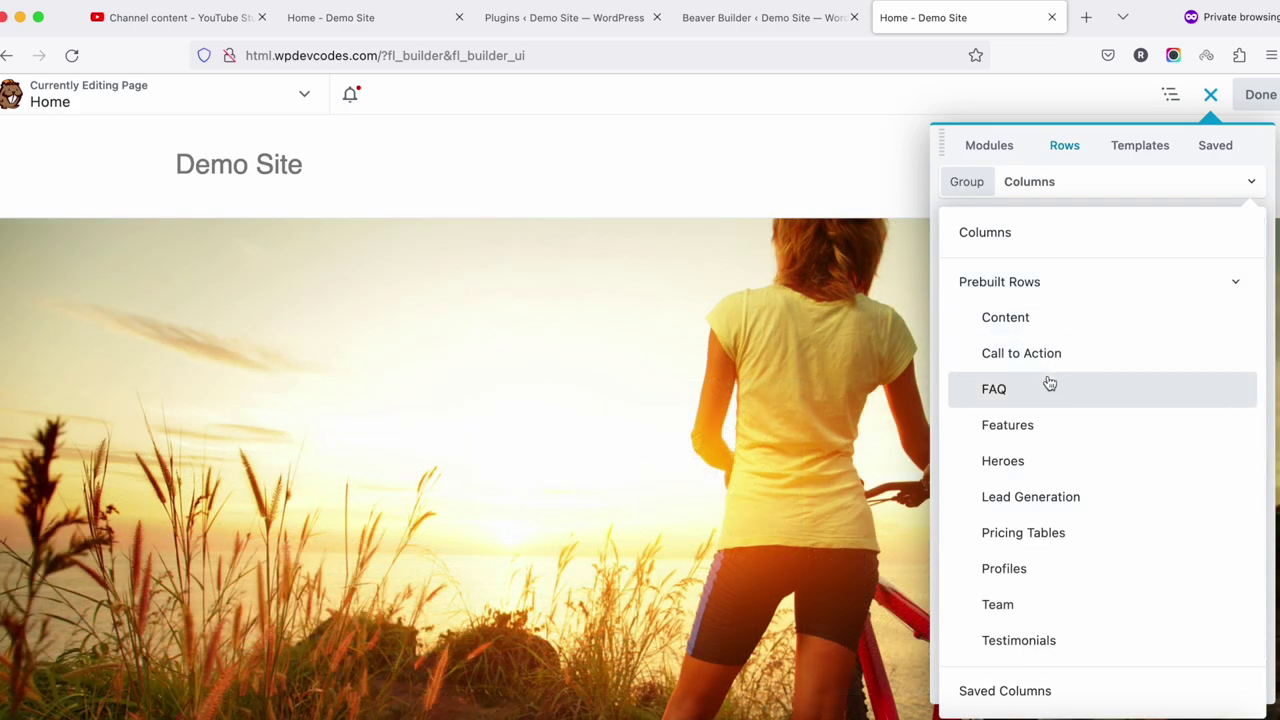
# - Drag Pricing Table 1 from the Pricing Tables category beneath the Client Love testimonials
pyautogui.scroll(-1, 1040, 450)
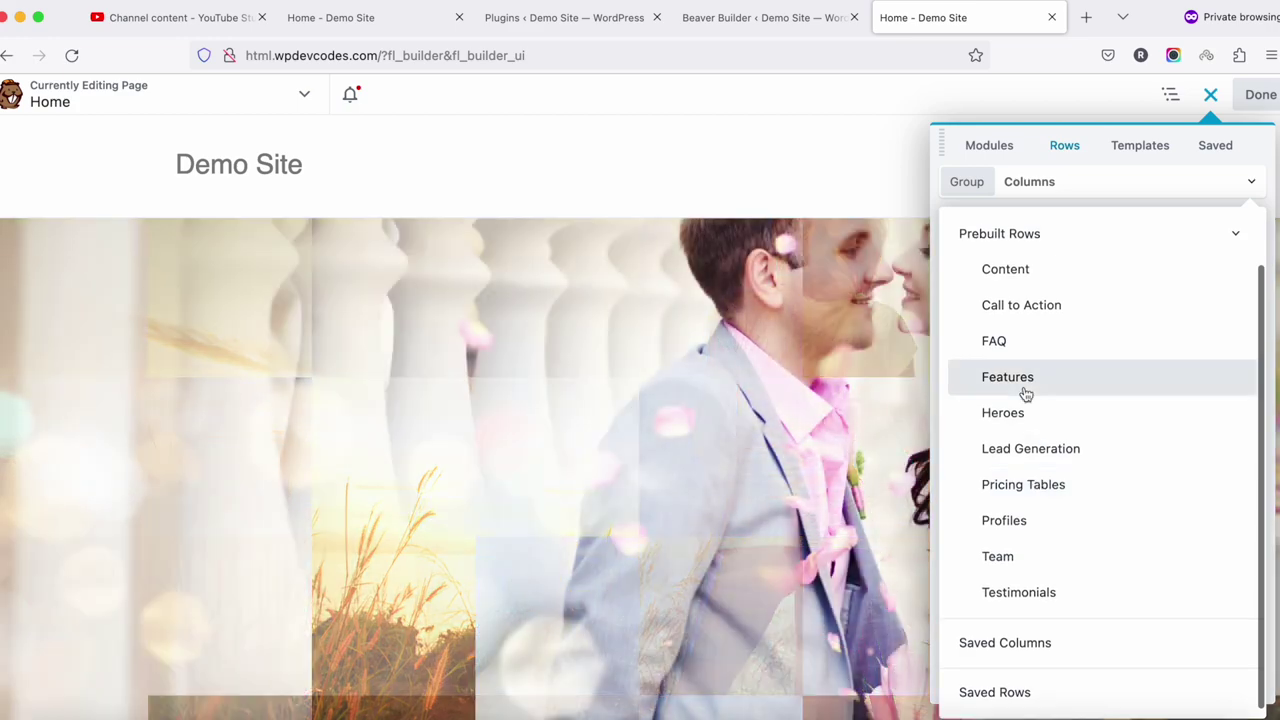
pyautogui.scroll(-10, 777, 471)
pyautogui.scroll(-2, 777, 471)
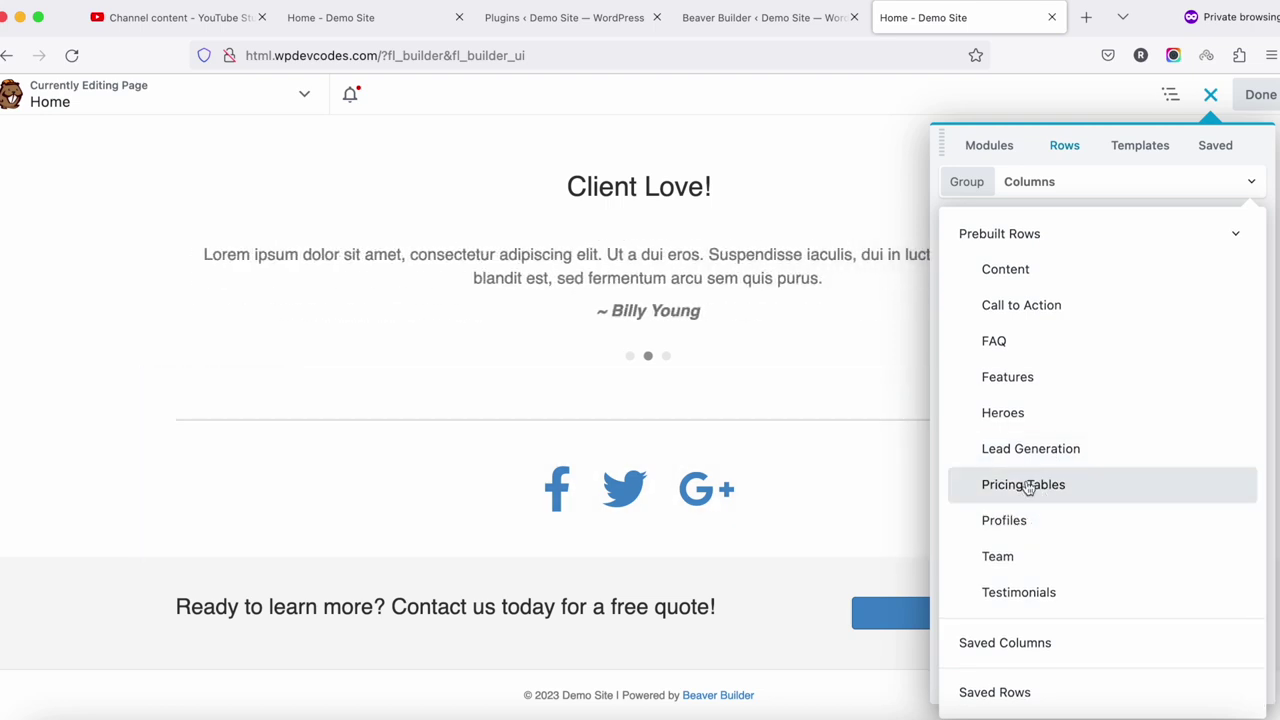
pyautogui.click(1048, 492)
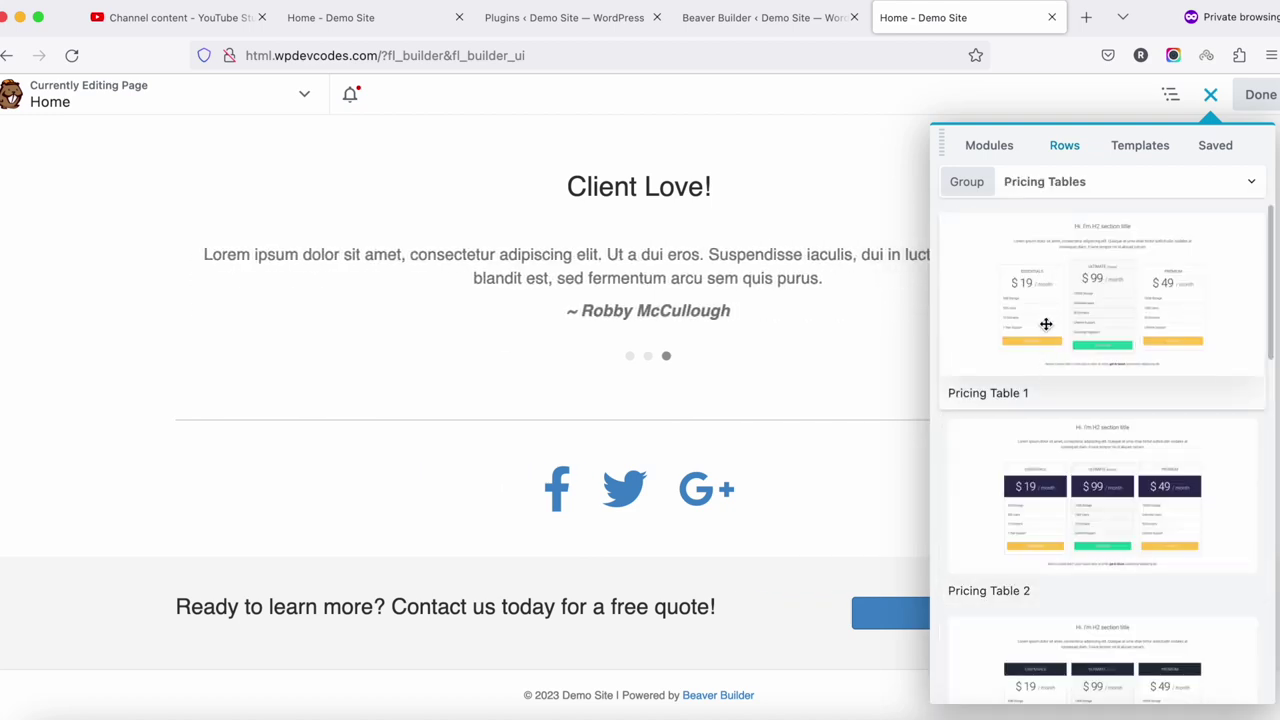
pyautogui.scroll(-7, 1046, 508)
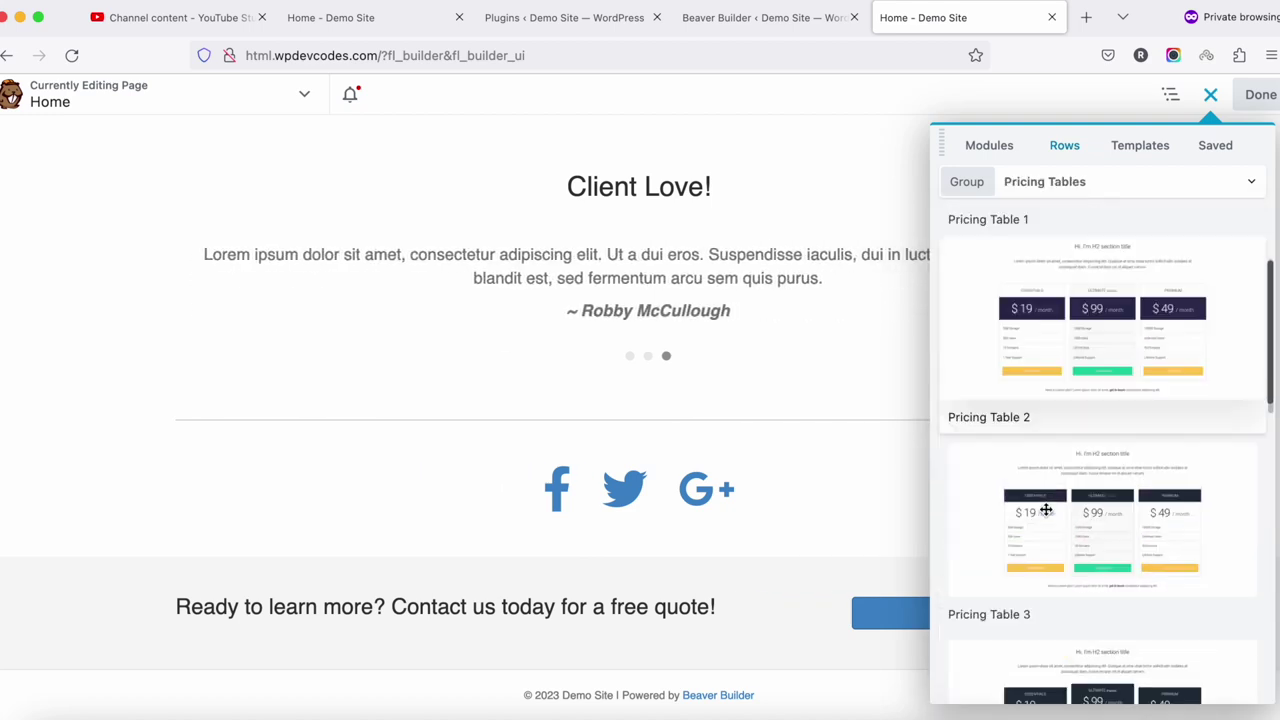
pyautogui.scroll(-4, 1051, 409)
pyautogui.scroll(12, 1051, 409)
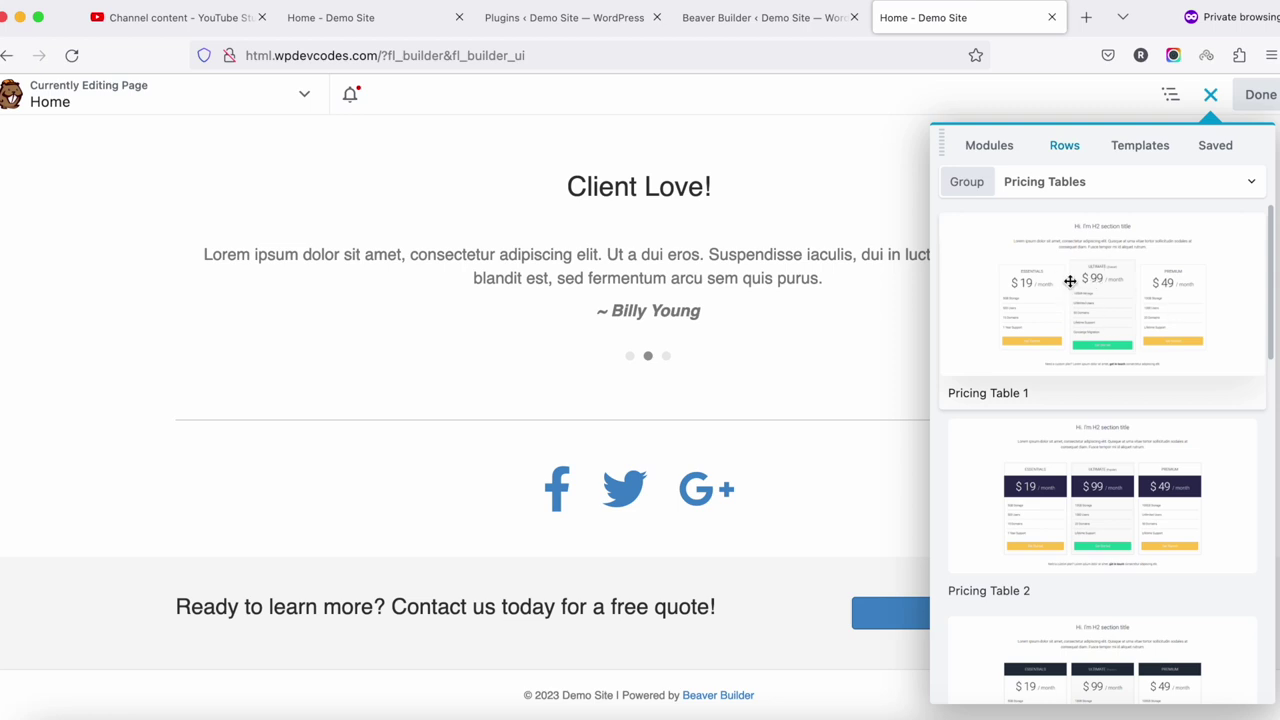
pyautogui.moveTo(1109, 286); pyautogui.dragTo(731, 486)
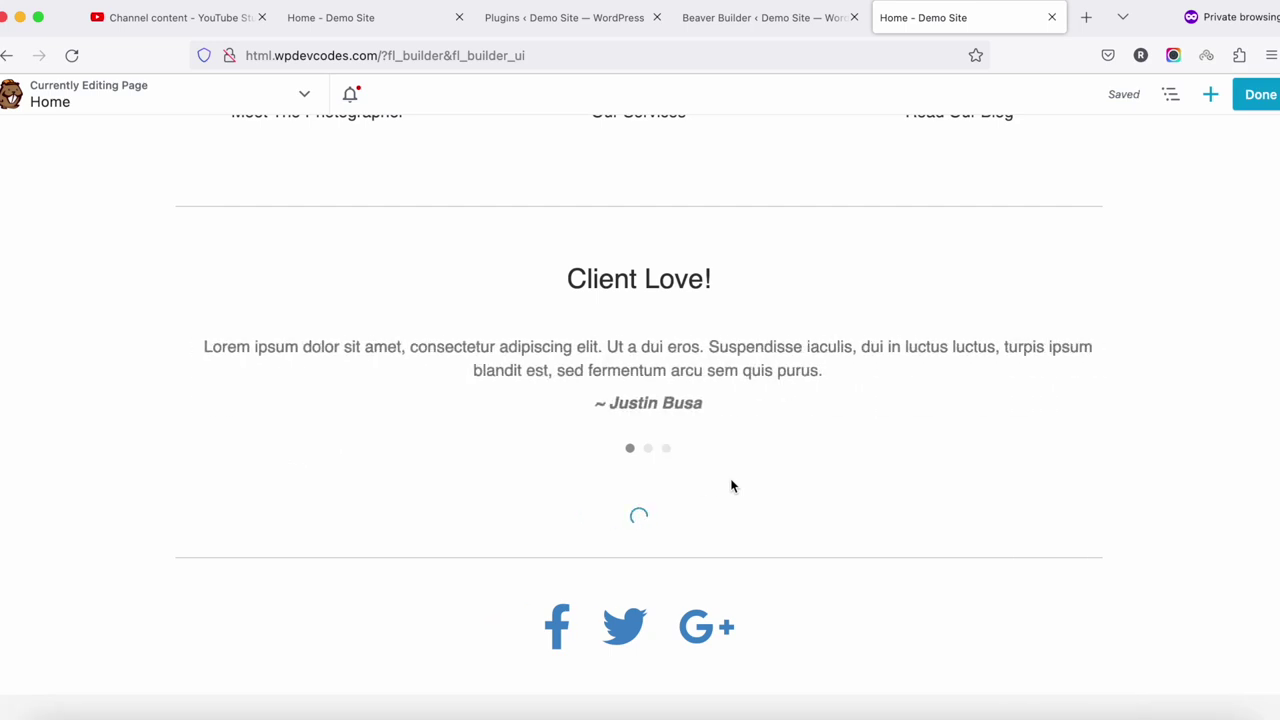
pyautogui.scroll(-5, 715, 478)
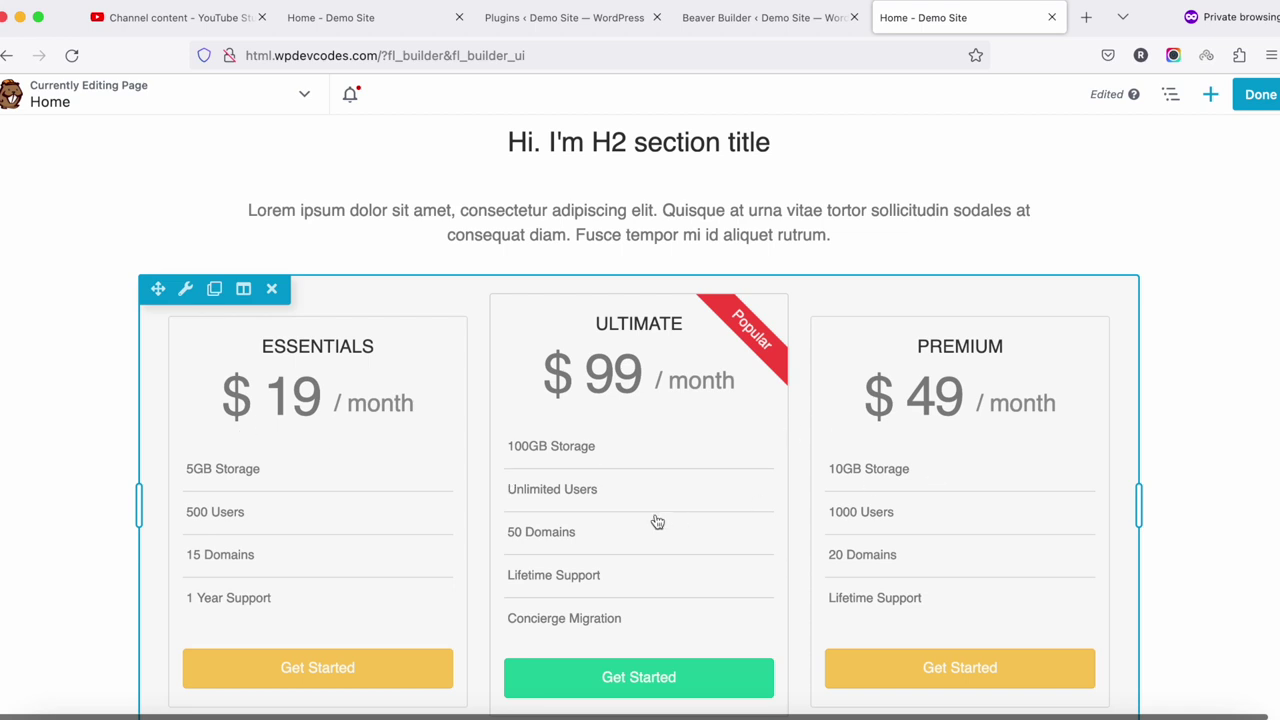
pyautogui.scroll(-2, 658, 521)
pyautogui.scroll(1, 657, 521)
# - Edit Pricing Box 1, retitling it ESSENTIALS 1 and changing its price to $ 25
pyautogui.click(277, 360)
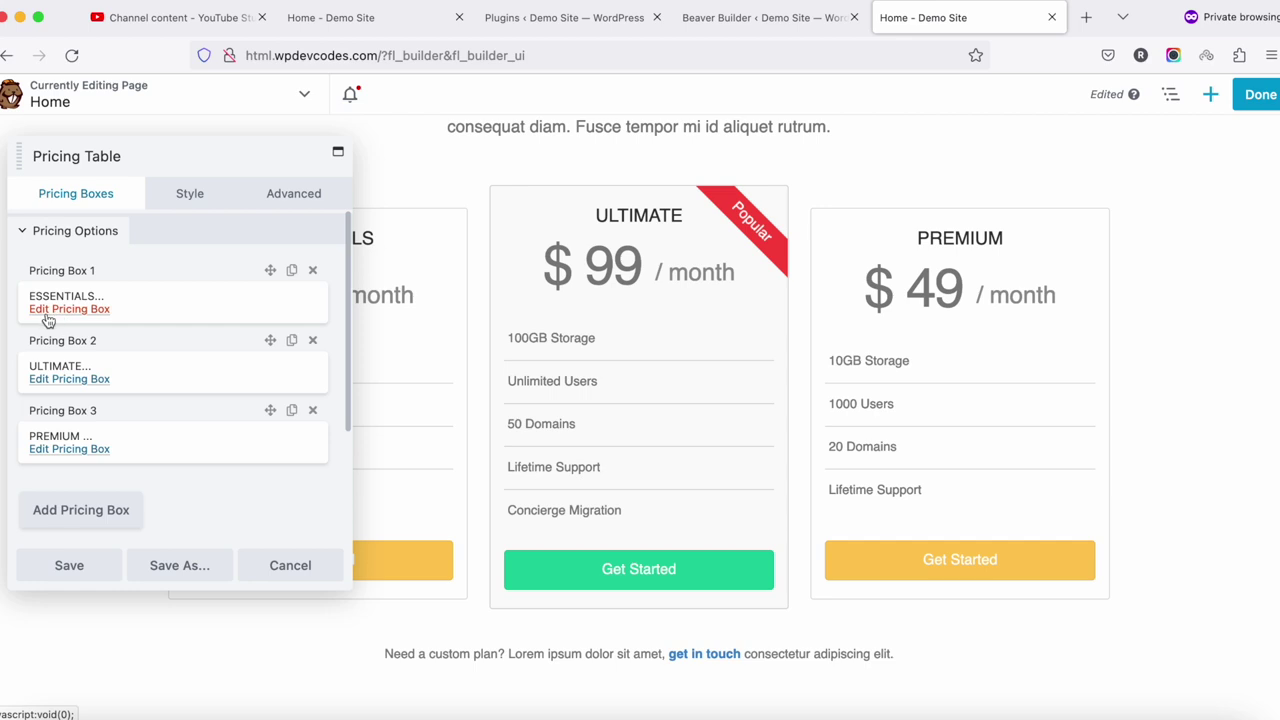
pyautogui.click(68, 311)
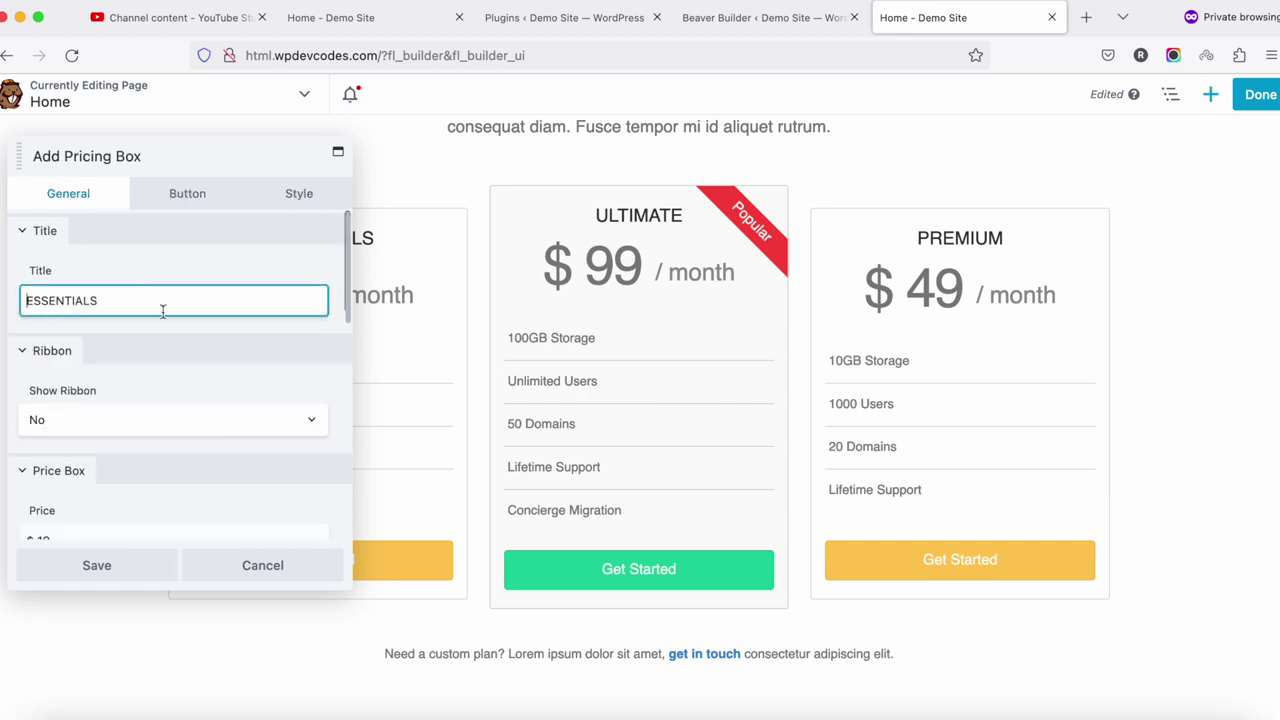
pyautogui.moveTo(261, 155); pyautogui.dragTo(815, 182)
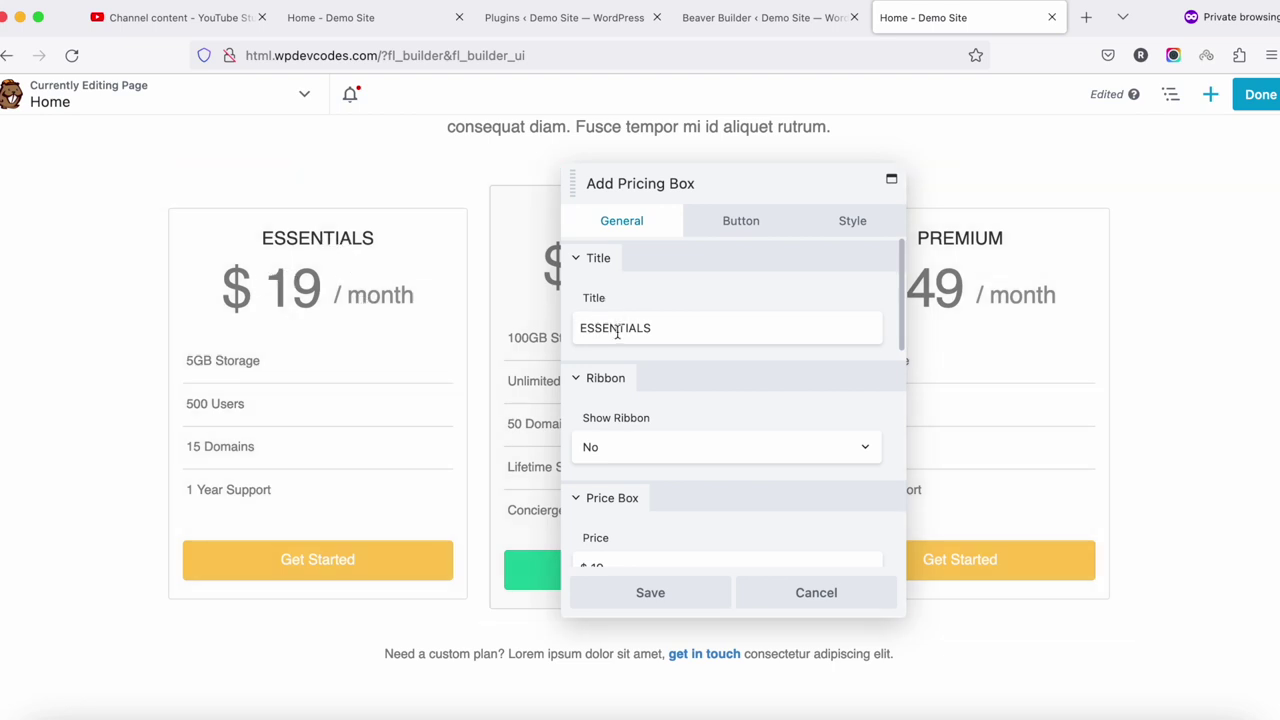
pyautogui.click(682, 322)
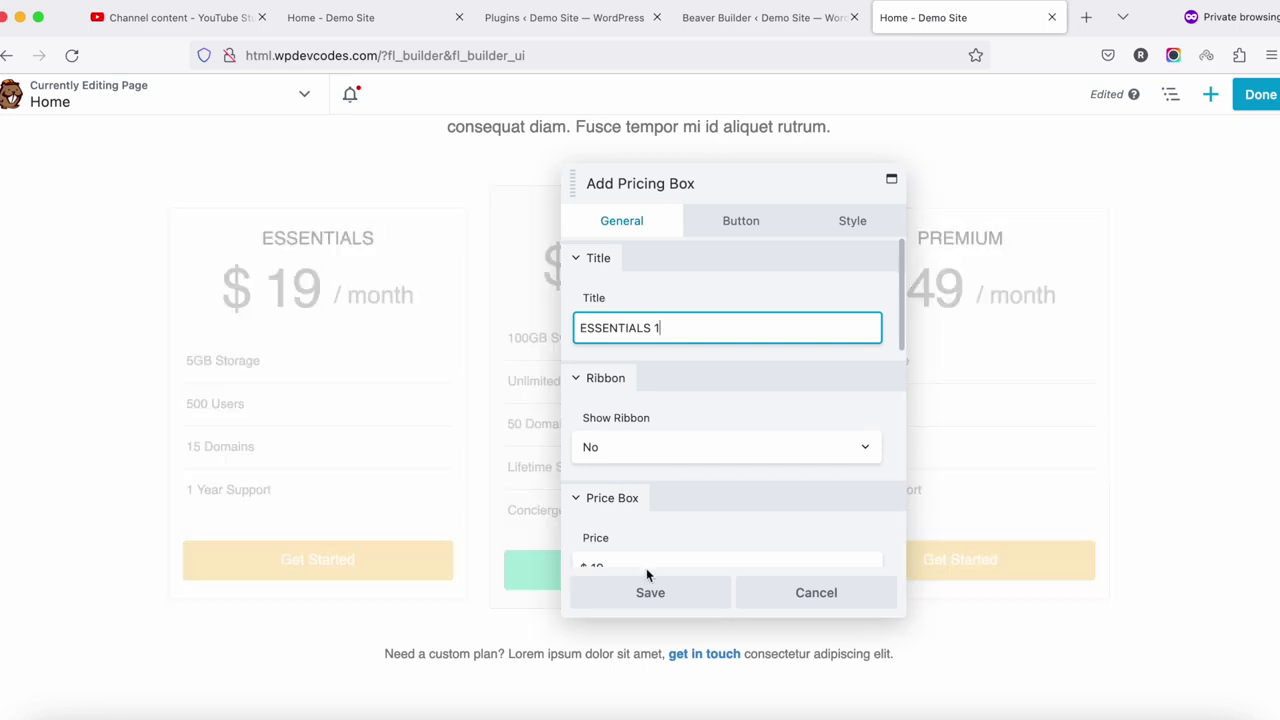
pyautogui.scroll(-3, 654, 457)
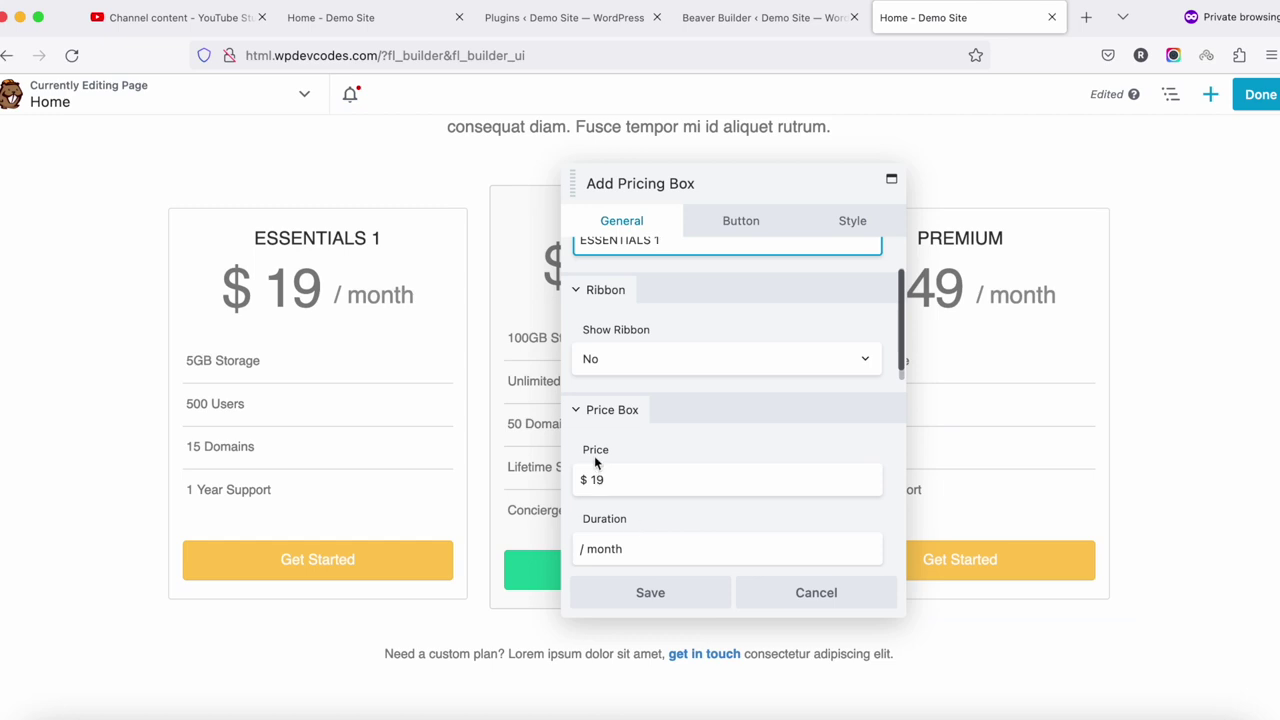
pyautogui.click(601, 481)
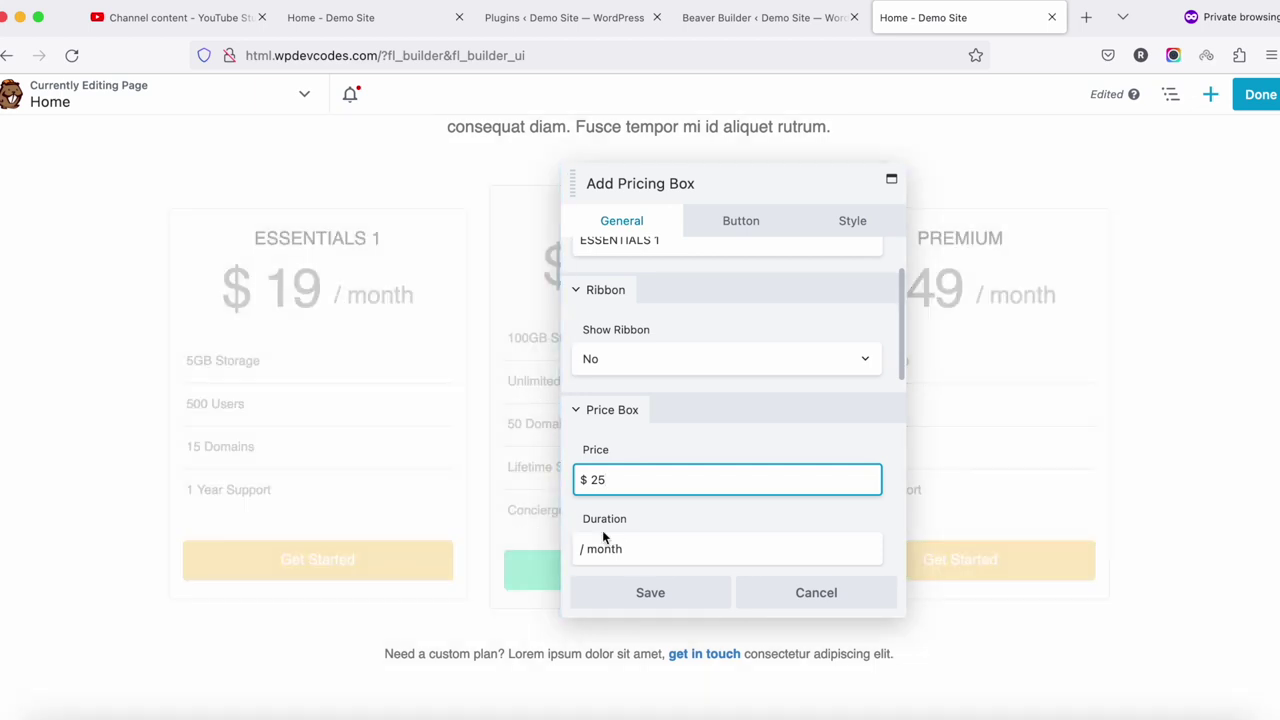
pyautogui.scroll(-5, 629, 450)
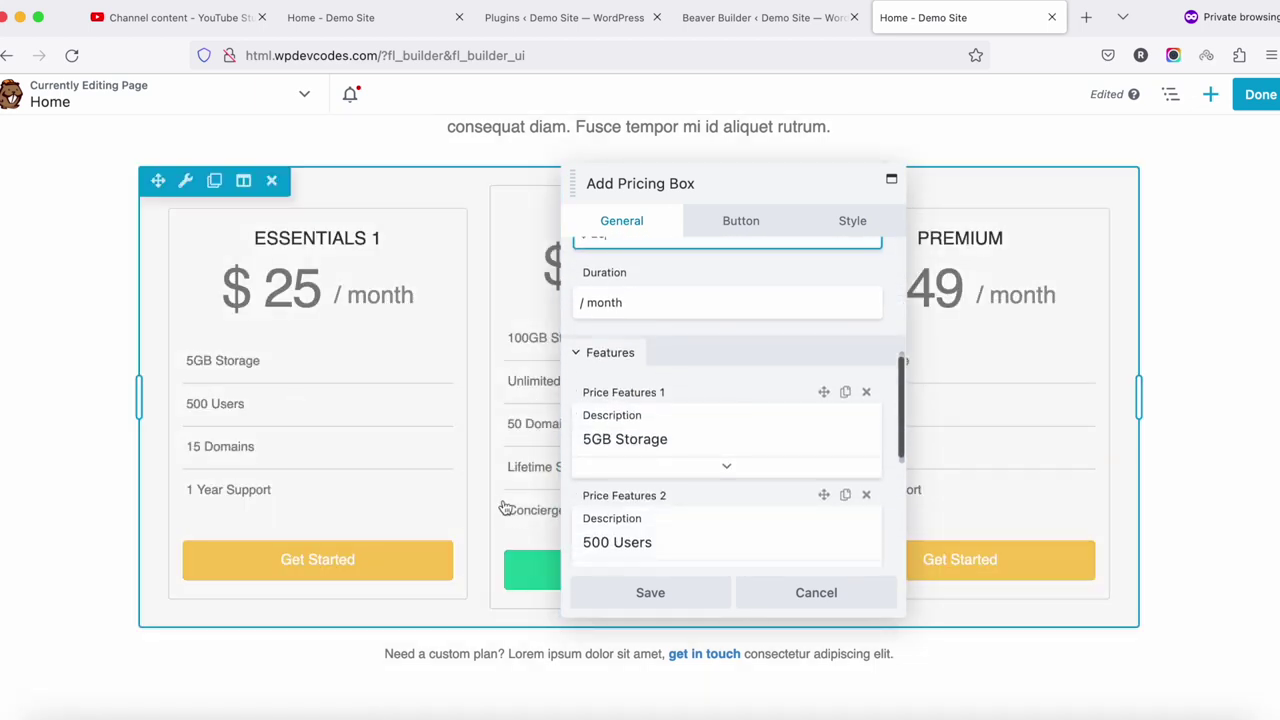
# - Add a fifth price feature, '2 Months', to the ESSENTIALS 1 box and save it
pyautogui.scroll(-2, 594, 489)
pyautogui.scroll(-3, 600, 450)
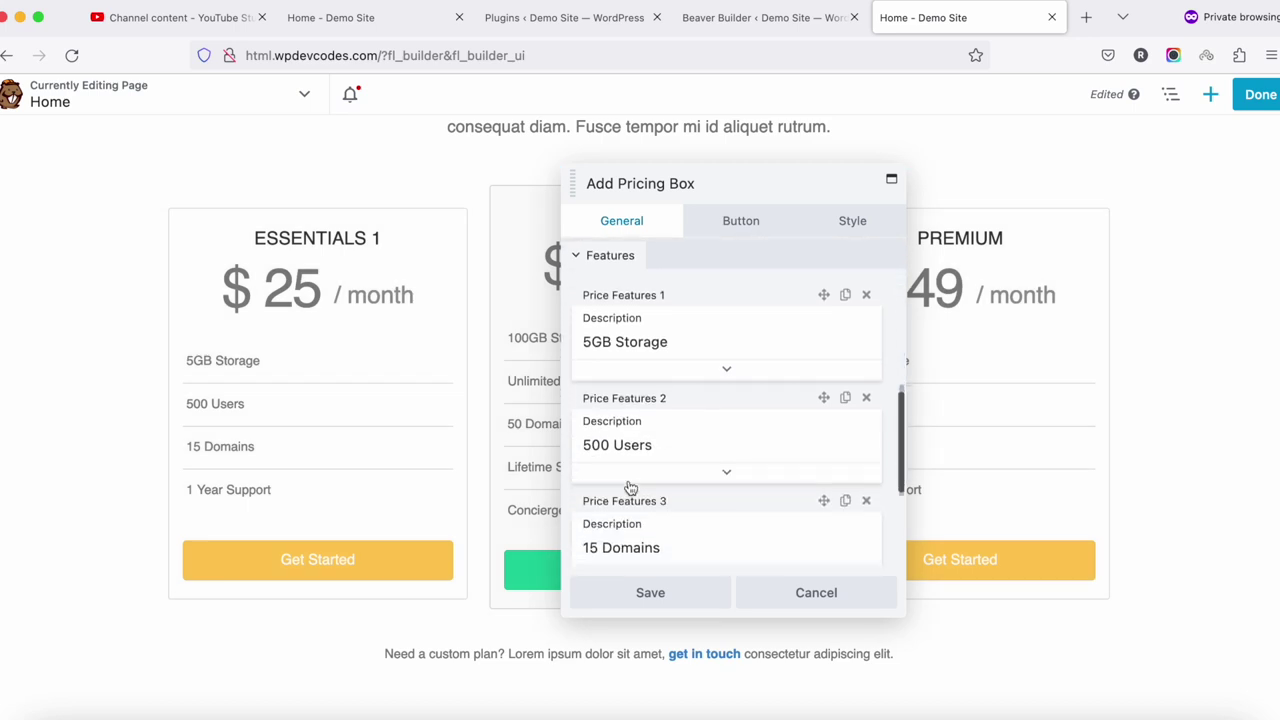
pyautogui.scroll(1, 642, 438)
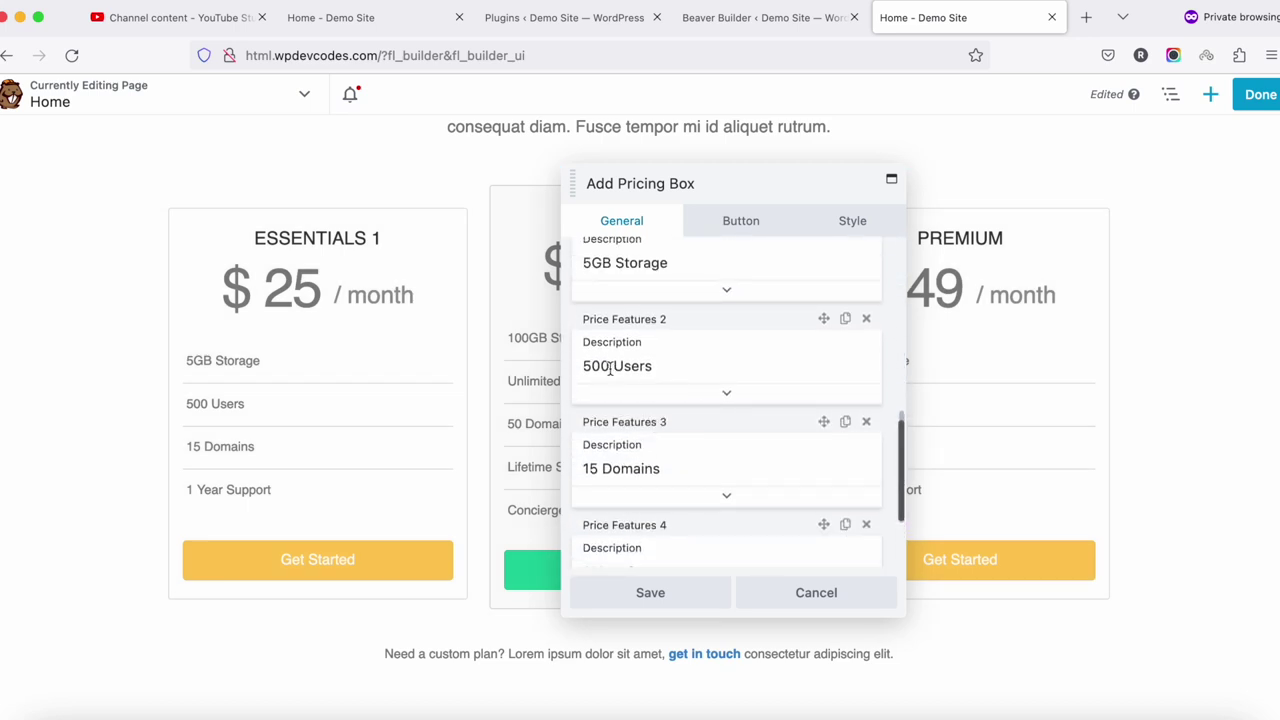
pyautogui.scroll(1, 607, 369)
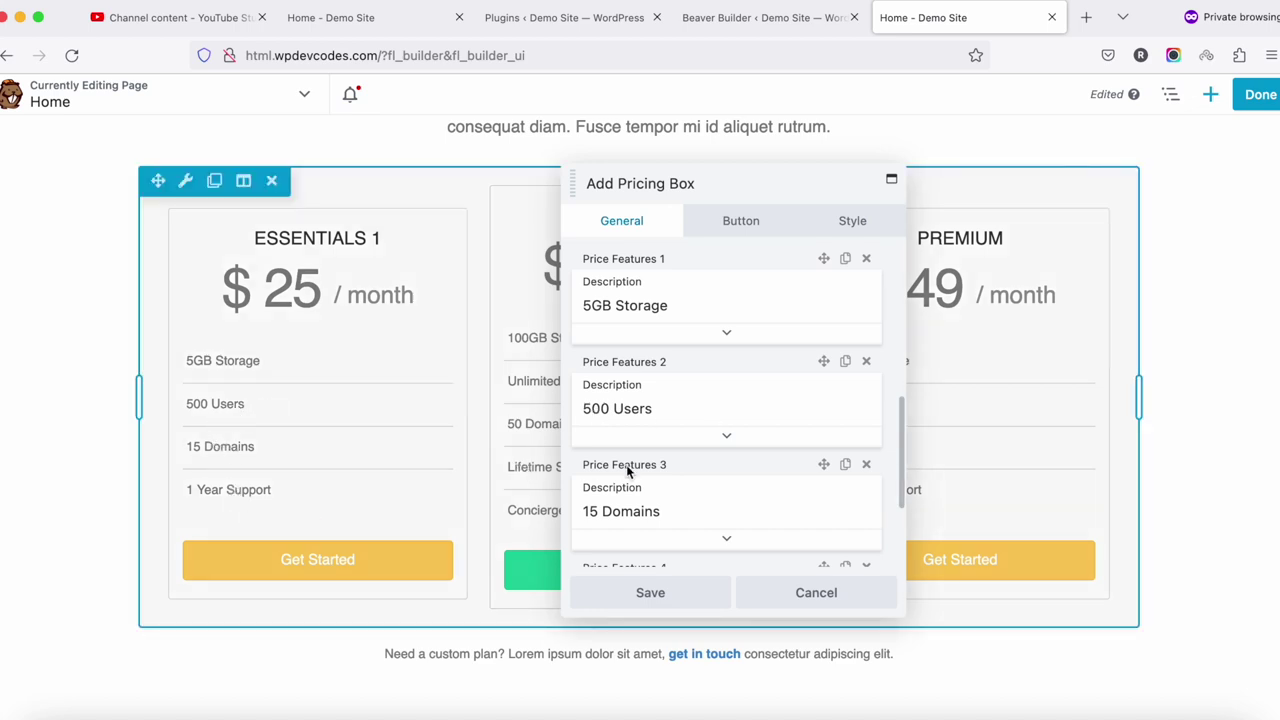
pyautogui.scroll(-3, 674, 420)
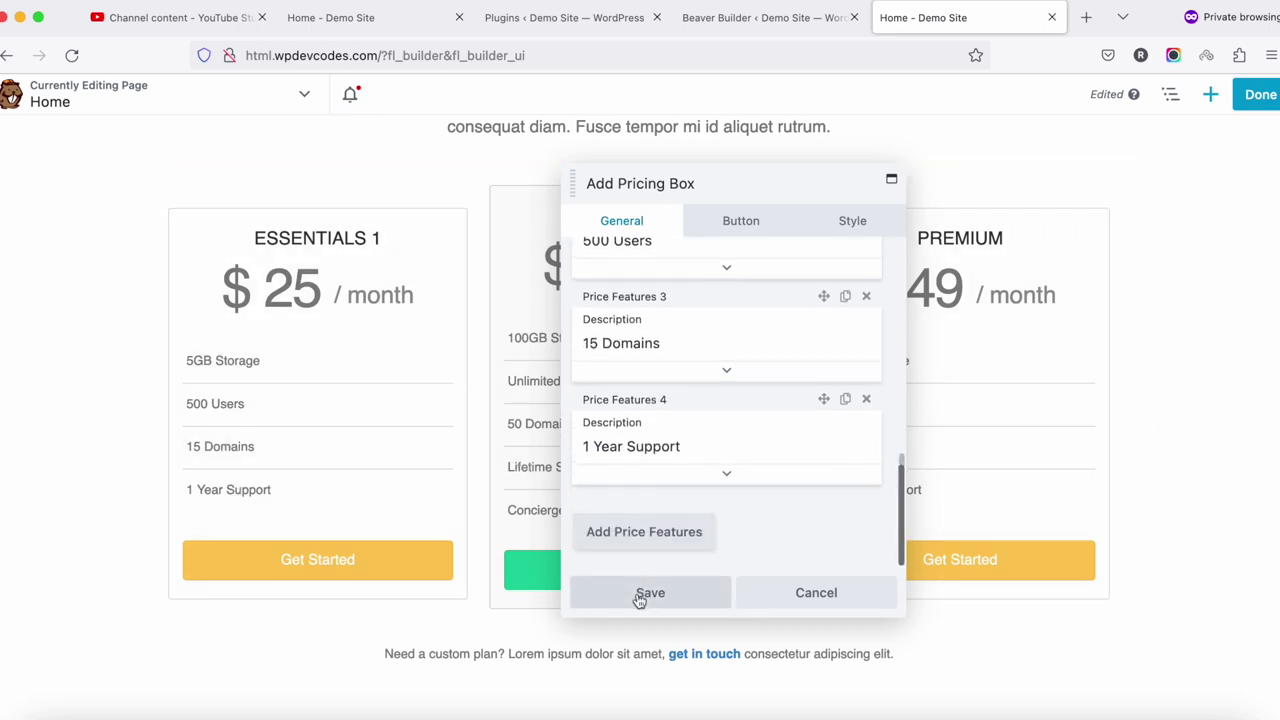
pyautogui.click(621, 535)
pyautogui.scroll(-2, 675, 499)
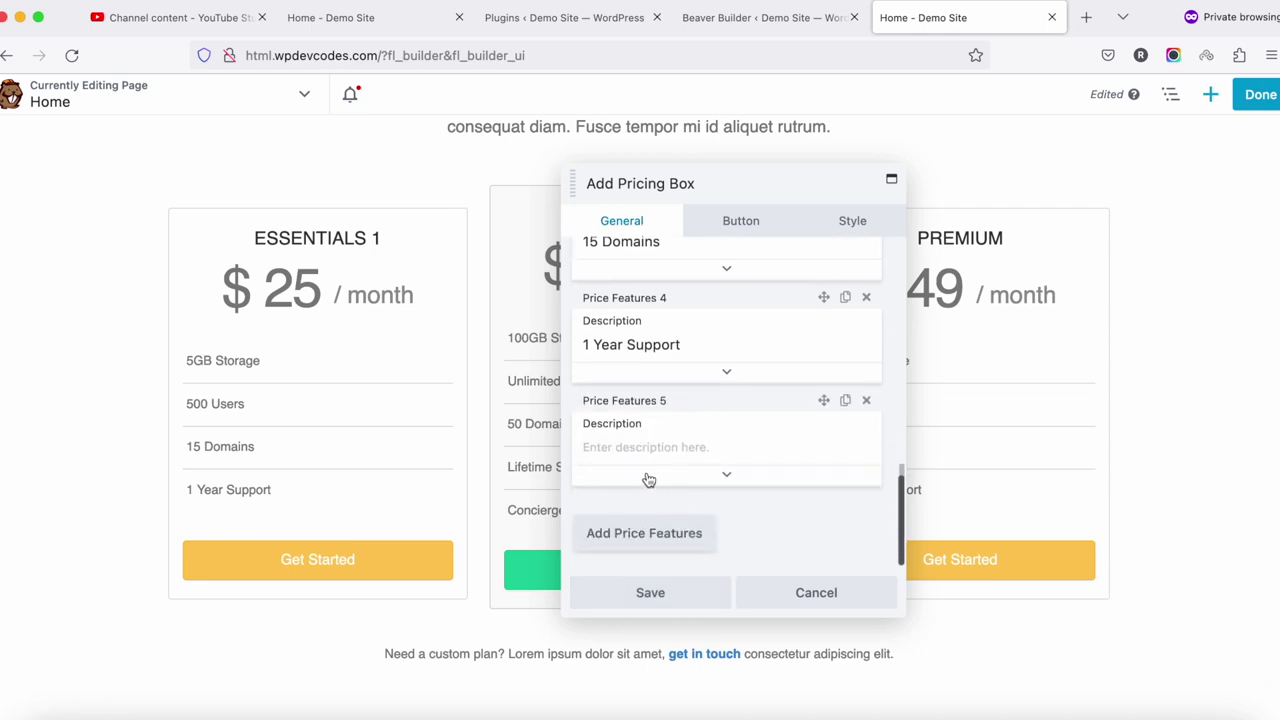
pyautogui.click(632, 456)
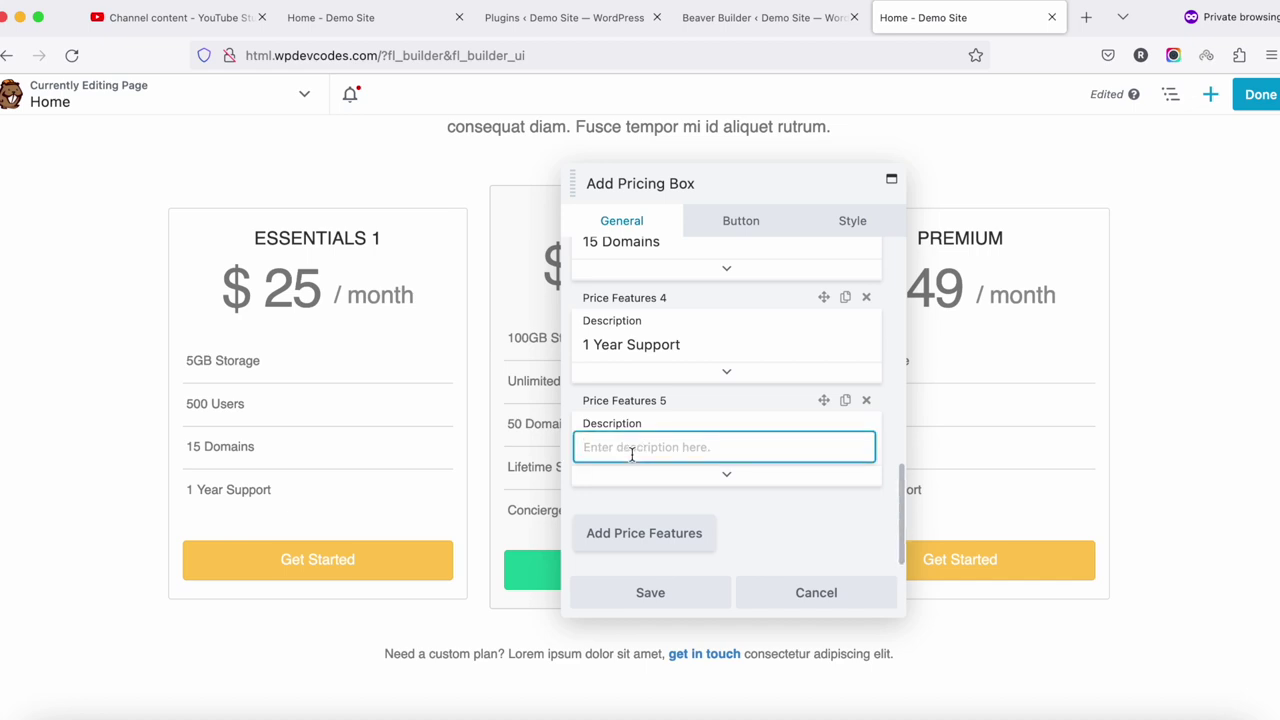
pyautogui.write('2 Months')
pyautogui.click(634, 591)
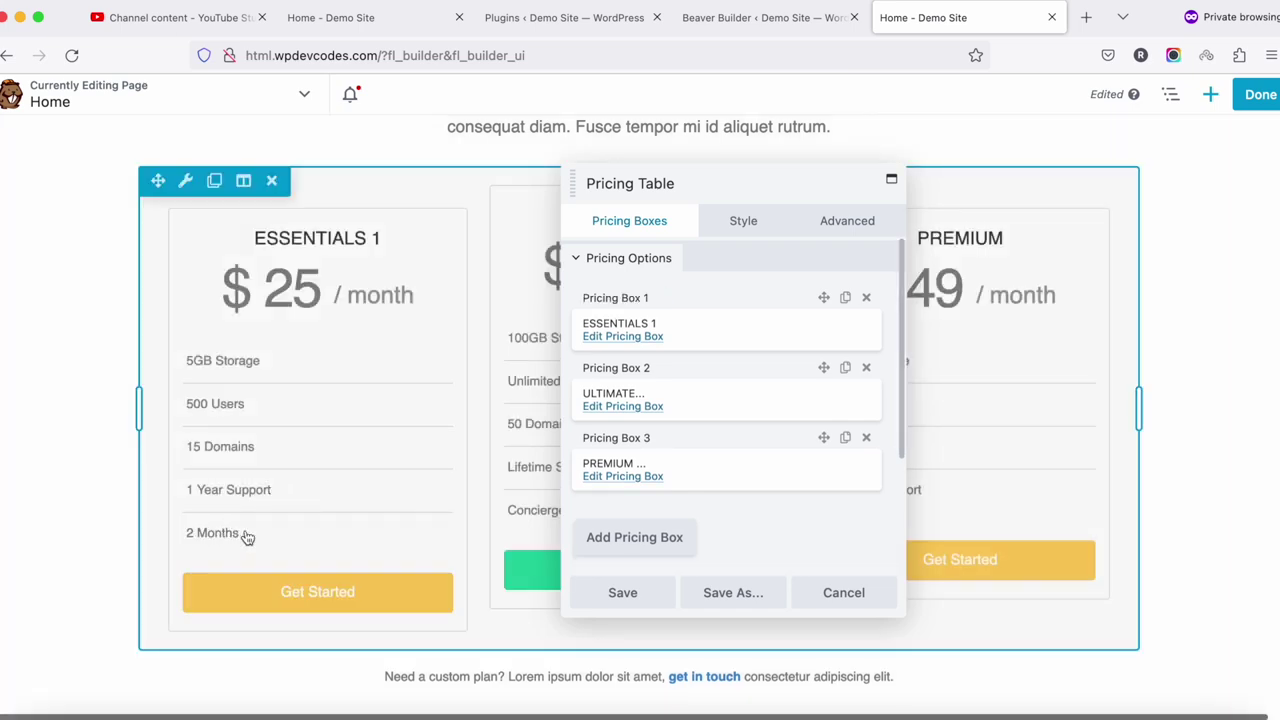
# - Save the pricing table, then set its Style column height to Equalize and save again
pyautogui.click(622, 593)
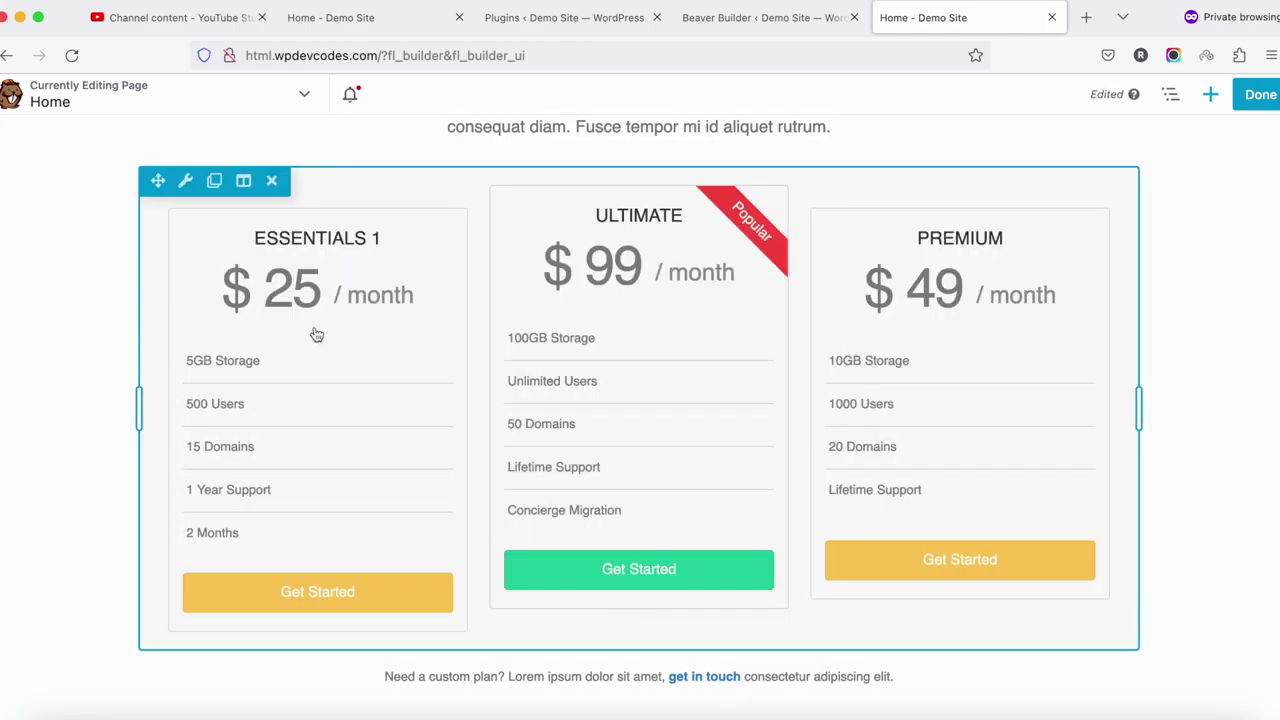
pyautogui.moveTo(186, 182)
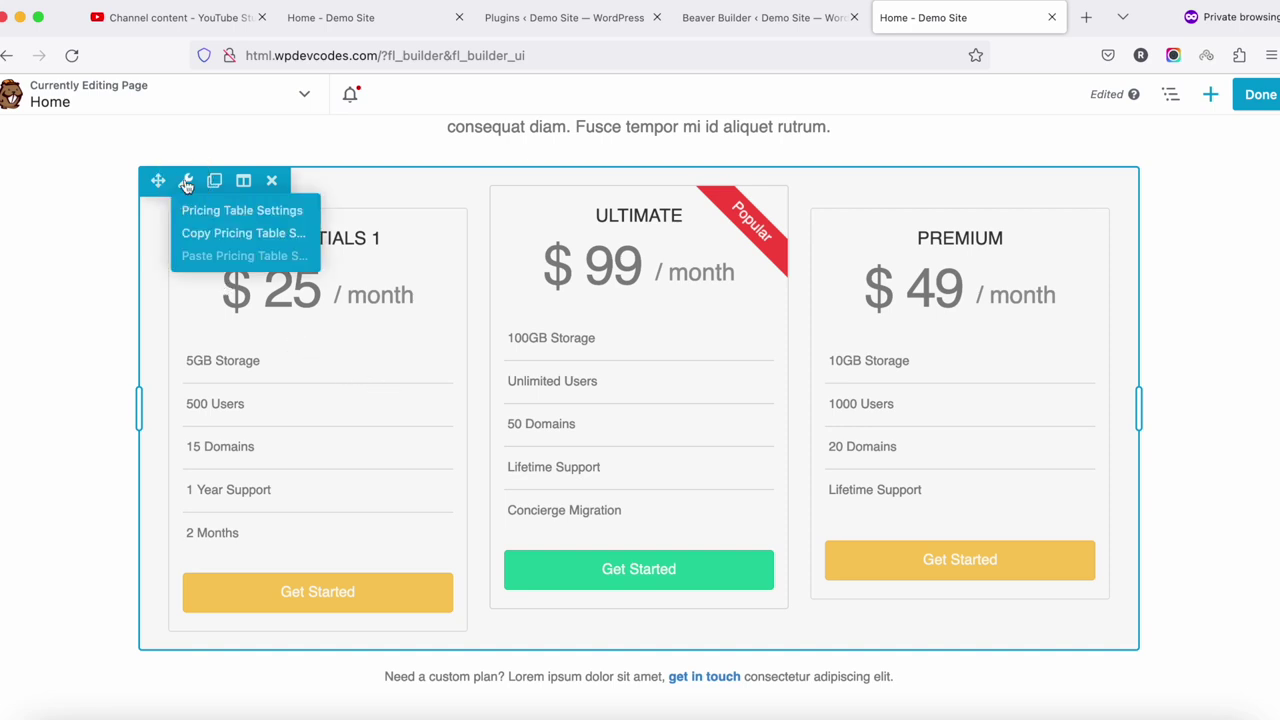
pyautogui.click(215, 209)
pyautogui.scroll(-4, 711, 407)
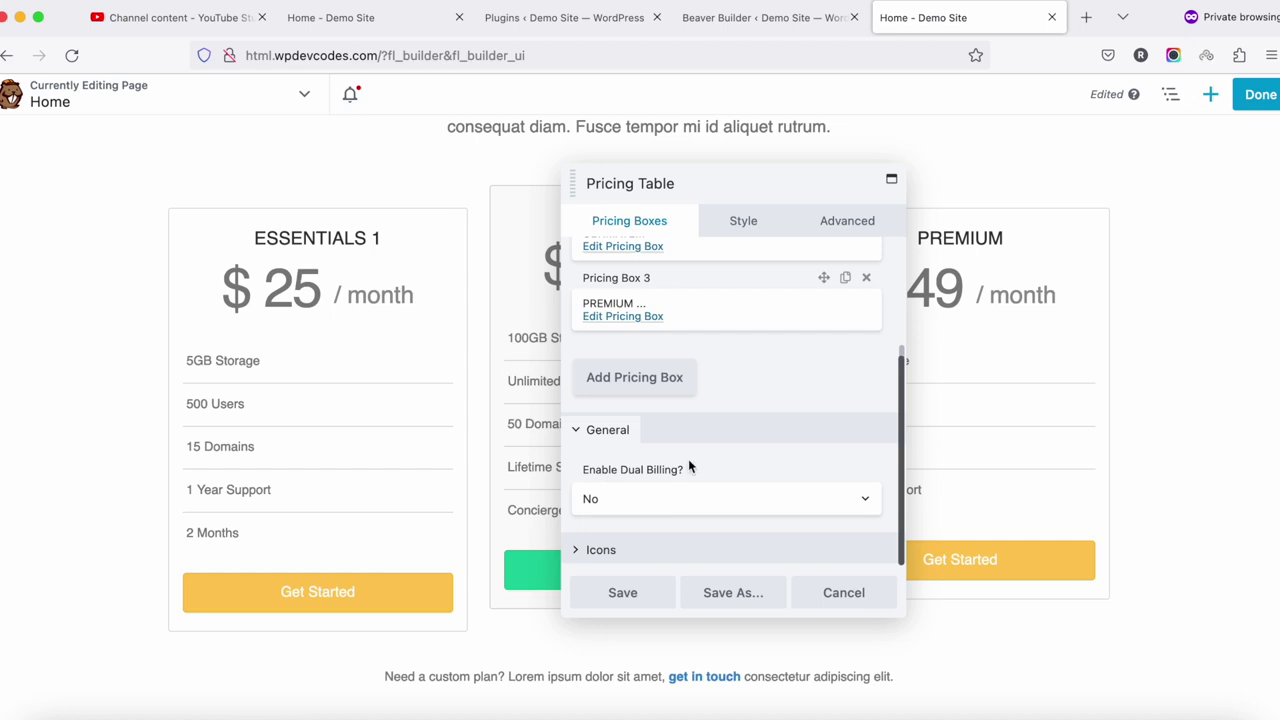
pyautogui.click(738, 224)
pyautogui.scroll(1, 734, 243)
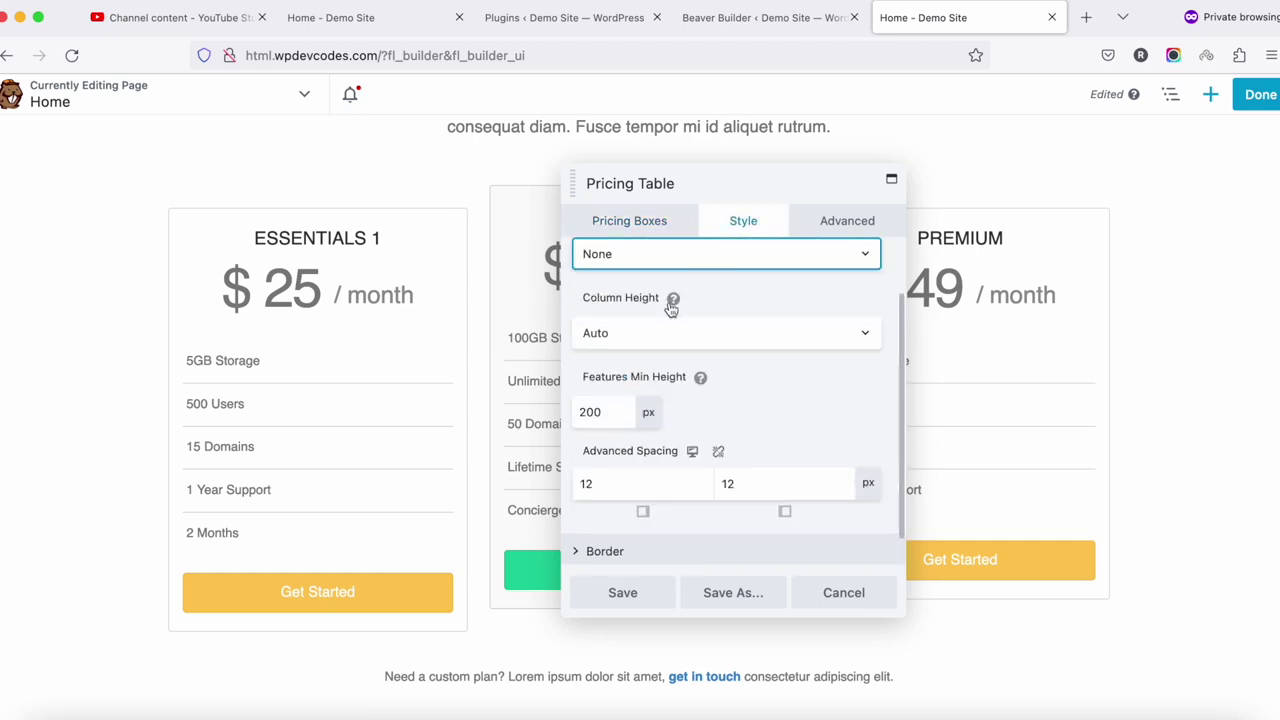
pyautogui.click(721, 335)
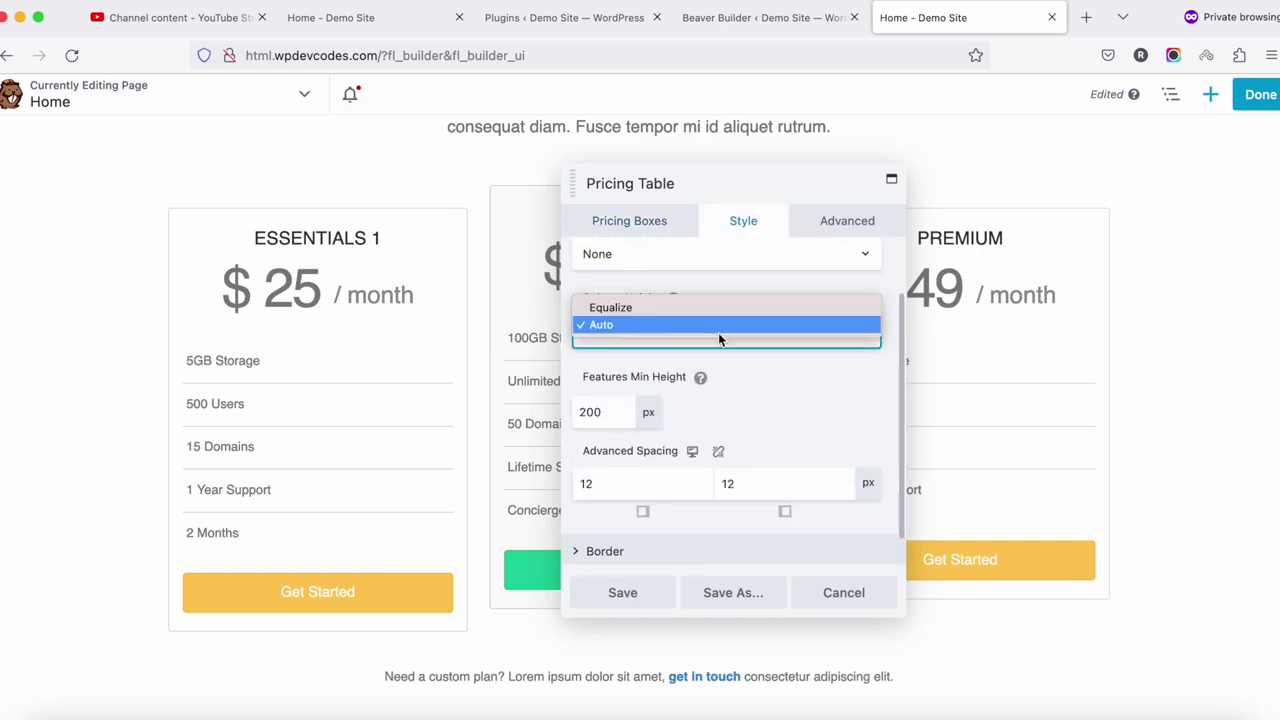
pyautogui.click(690, 308)
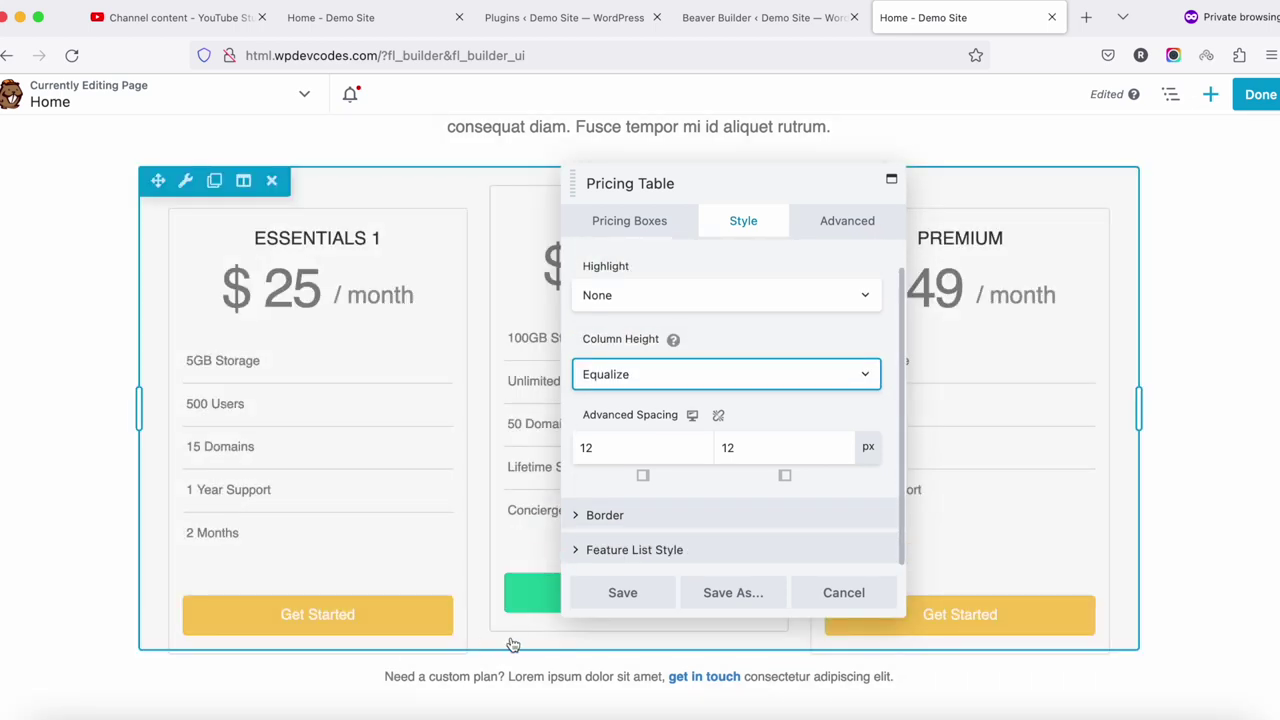
pyautogui.scroll(-1, 472, 548)
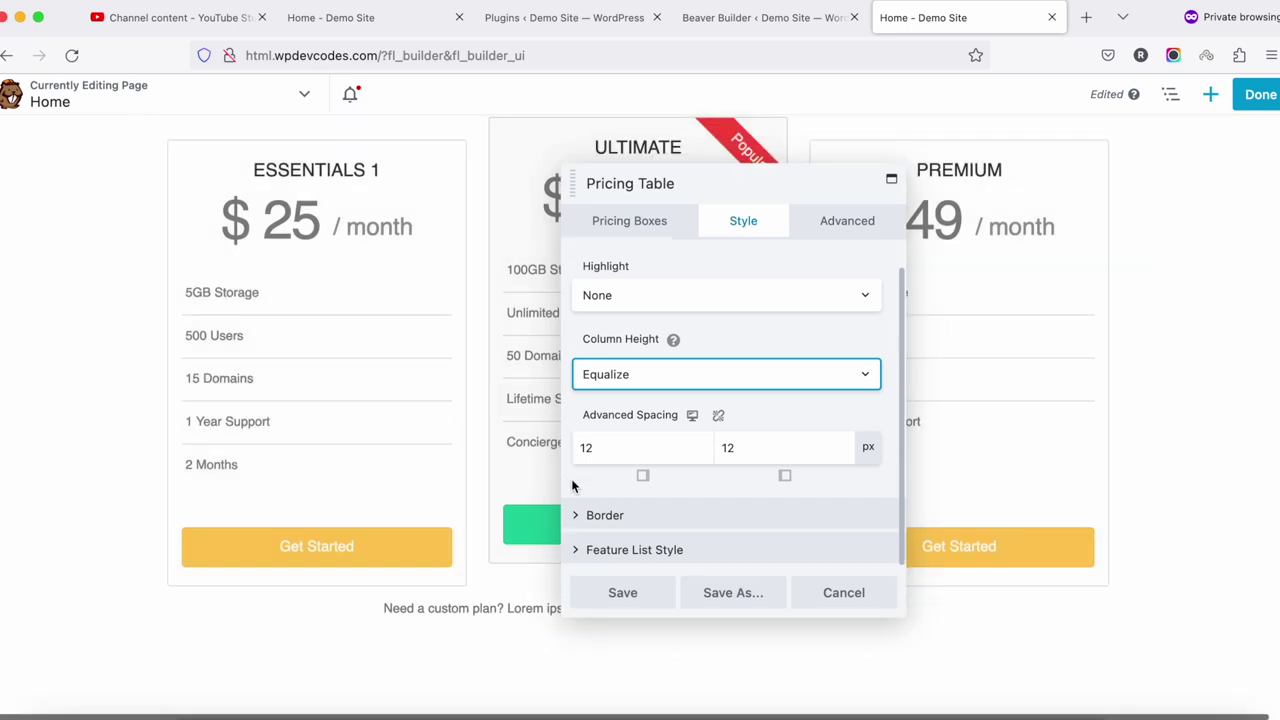
pyautogui.click(612, 593)
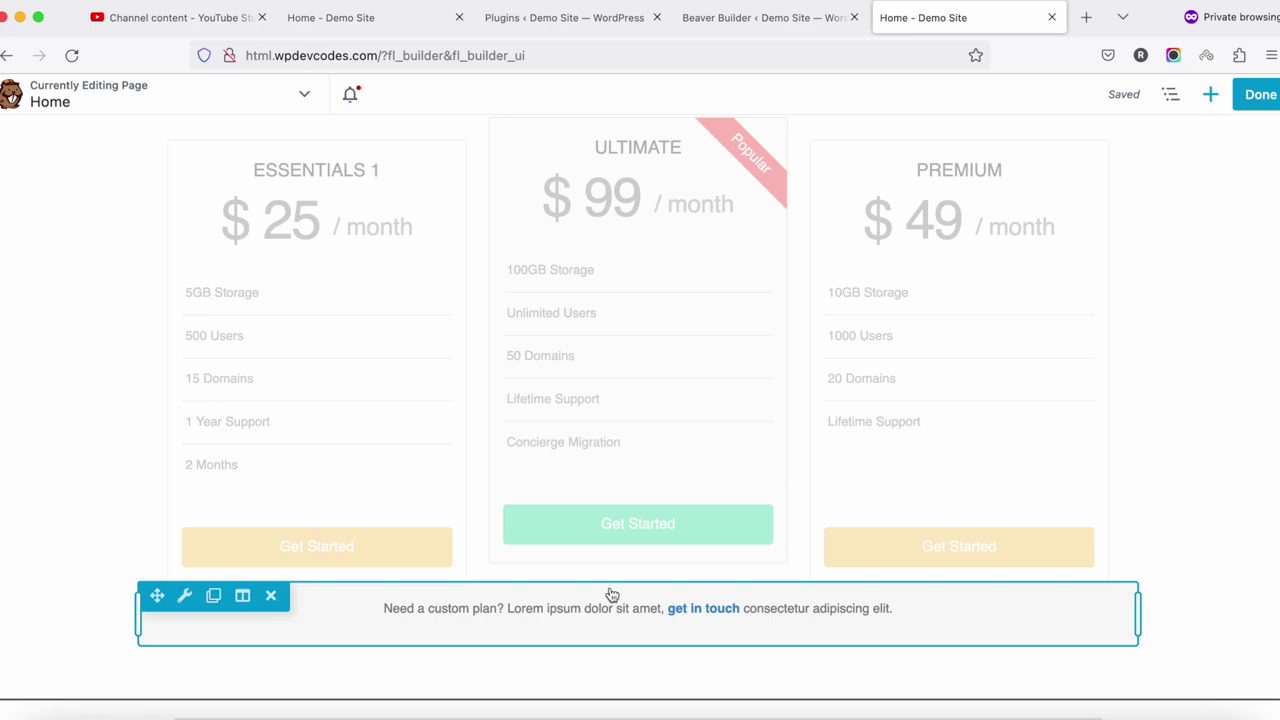
# - Reopen the pricing table settings, leaving the highlight option at None
pyautogui.click(426, 437)
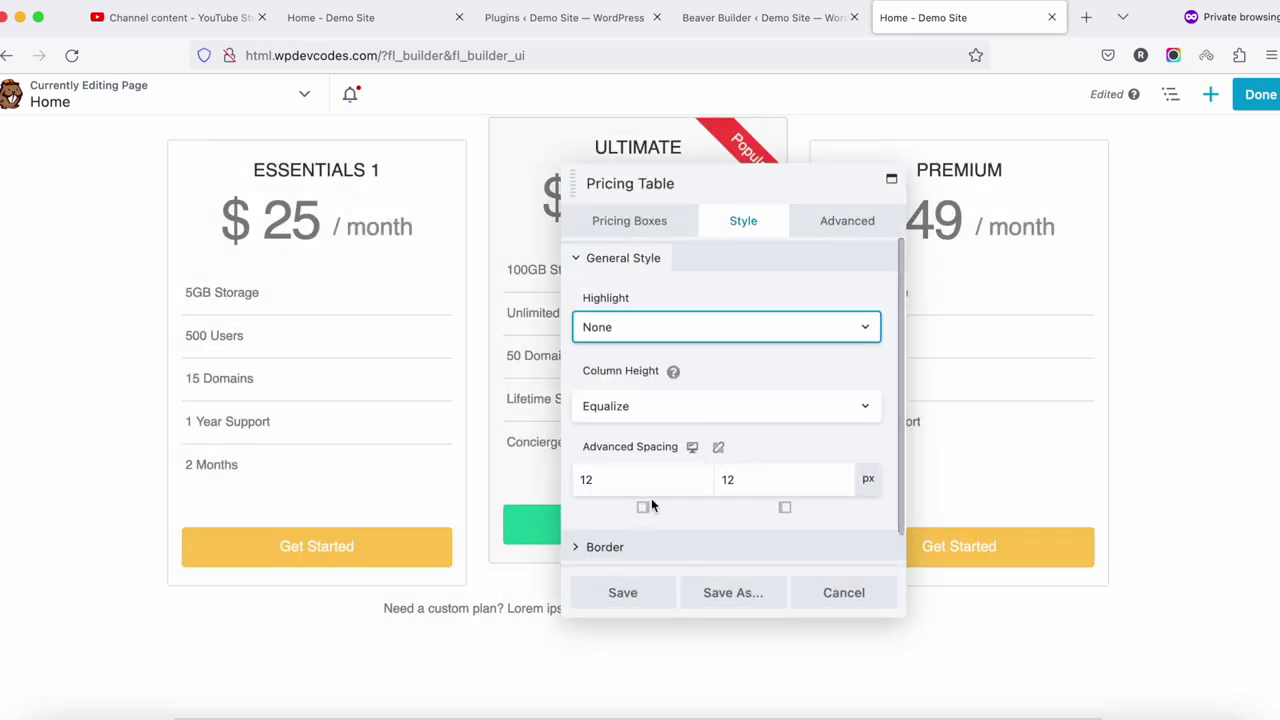
pyautogui.click(662, 329)
pyautogui.click(714, 376)
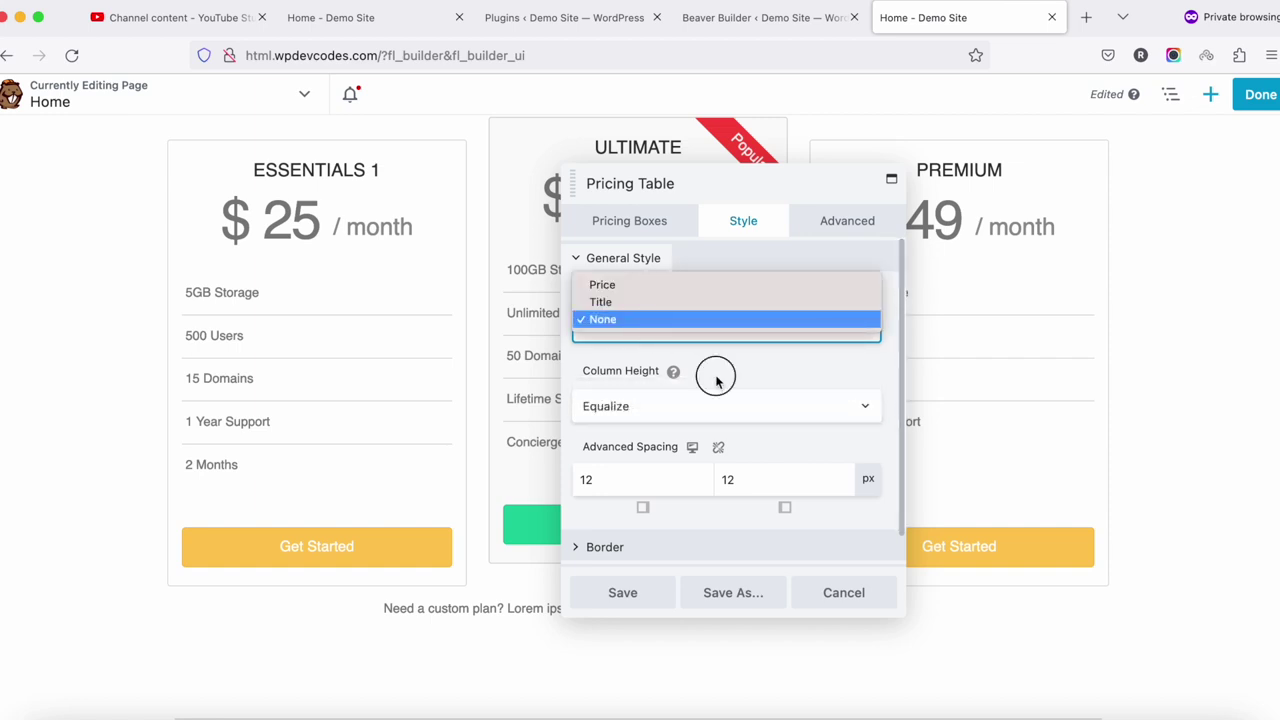
pyautogui.scroll(-1, 706, 396)
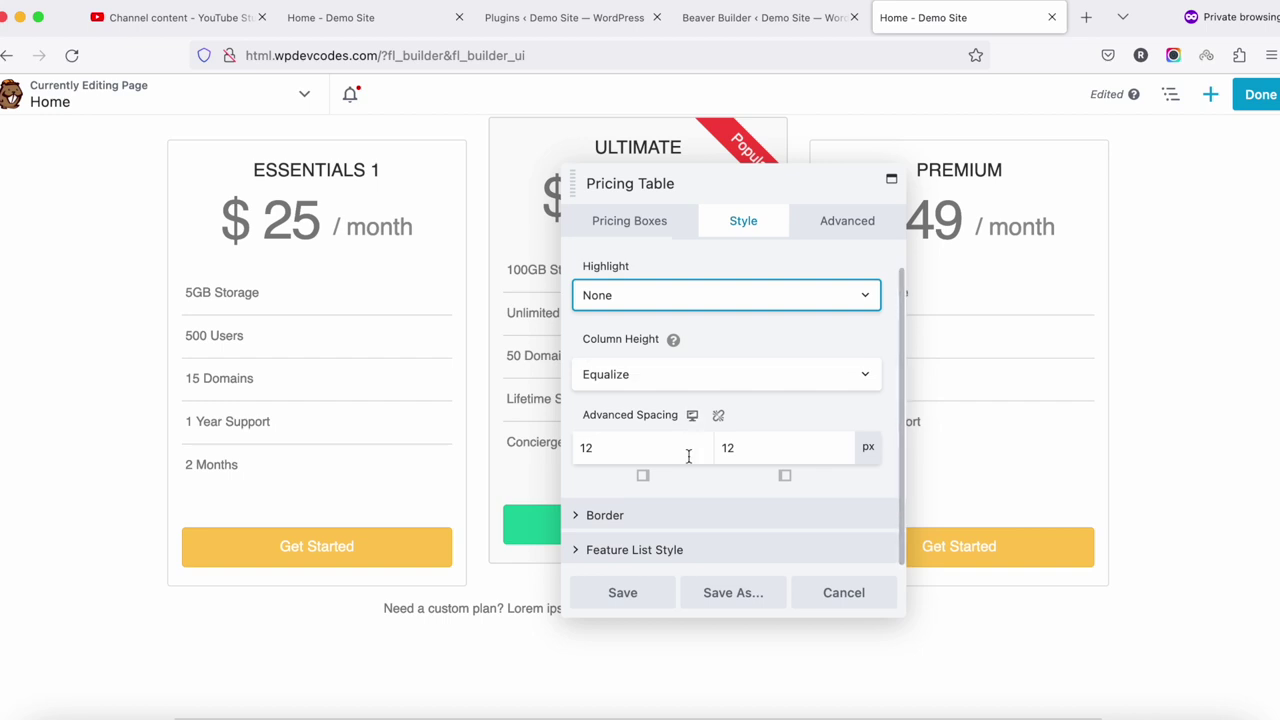
pyautogui.click(629, 221)
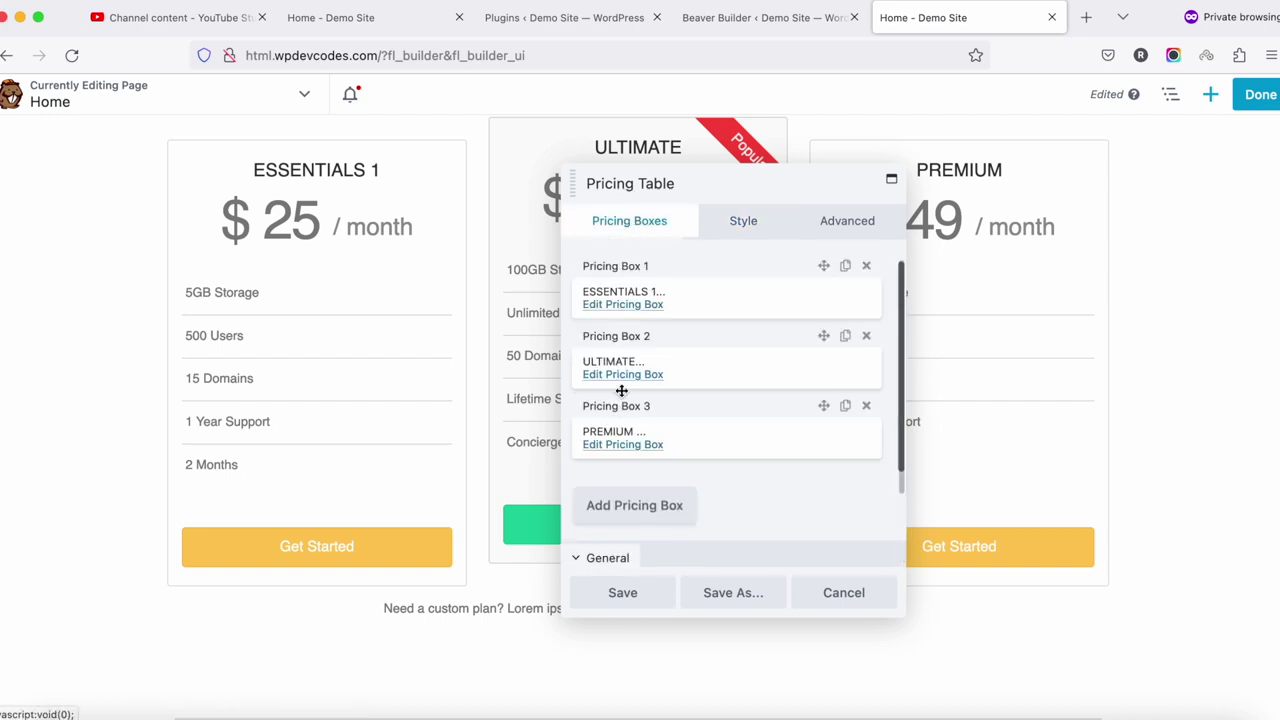
# - Delete the '2 Months' feature from ESSENTIALS 1, save both panels, and finish editing
pyautogui.click(623, 304)
pyautogui.scroll(-5, 642, 433)
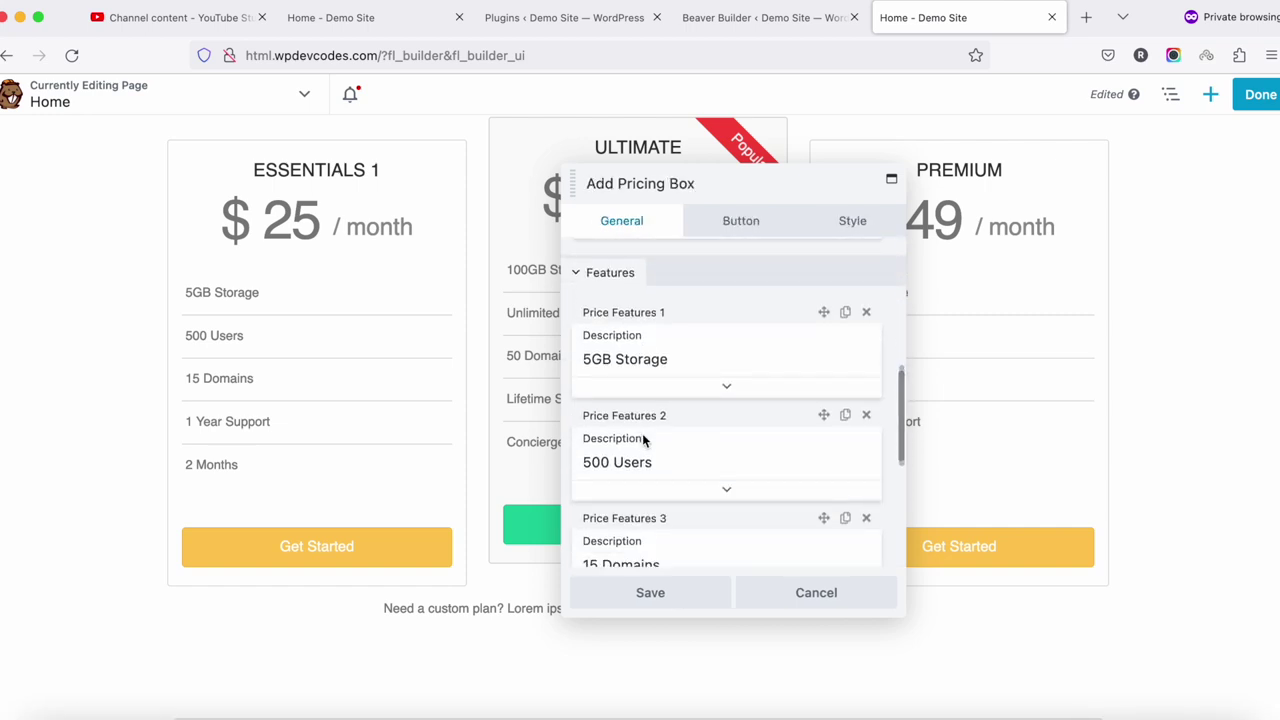
pyautogui.scroll(-3, 642, 433)
pyautogui.scroll(-2, 642, 433)
pyautogui.click(866, 401)
pyautogui.click(770, 425)
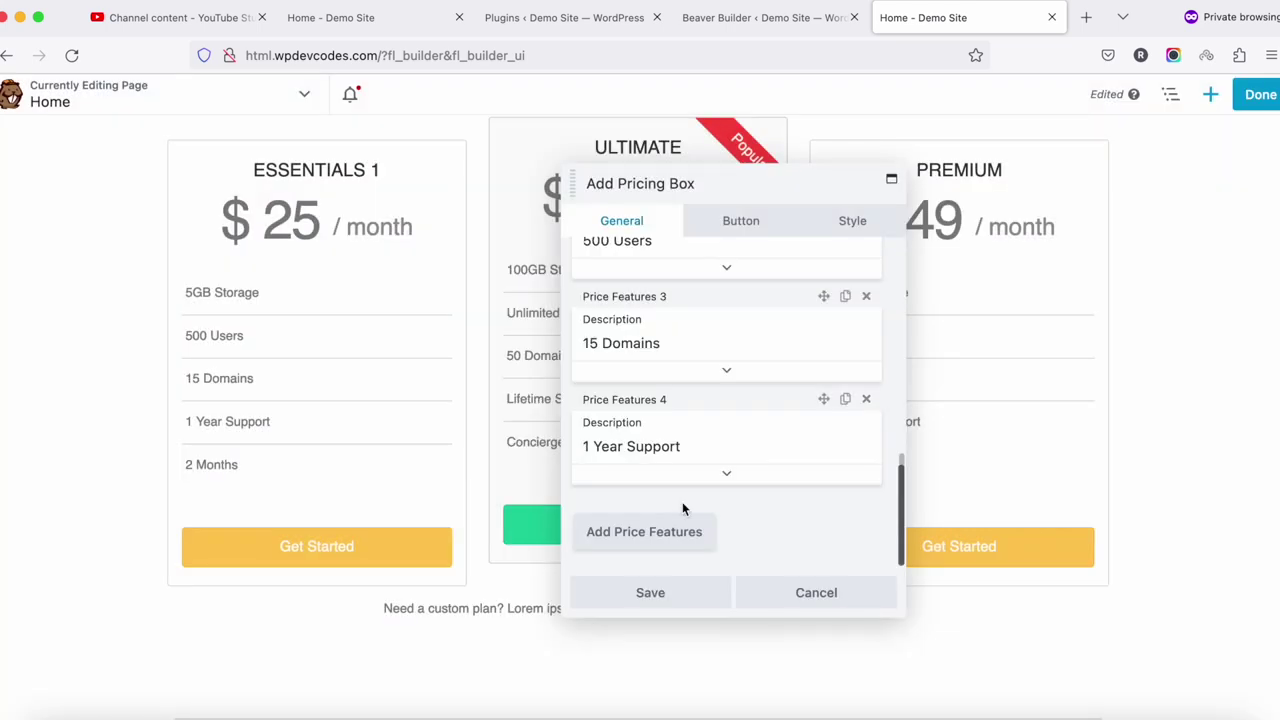
pyautogui.click(659, 601)
pyautogui.click(651, 600)
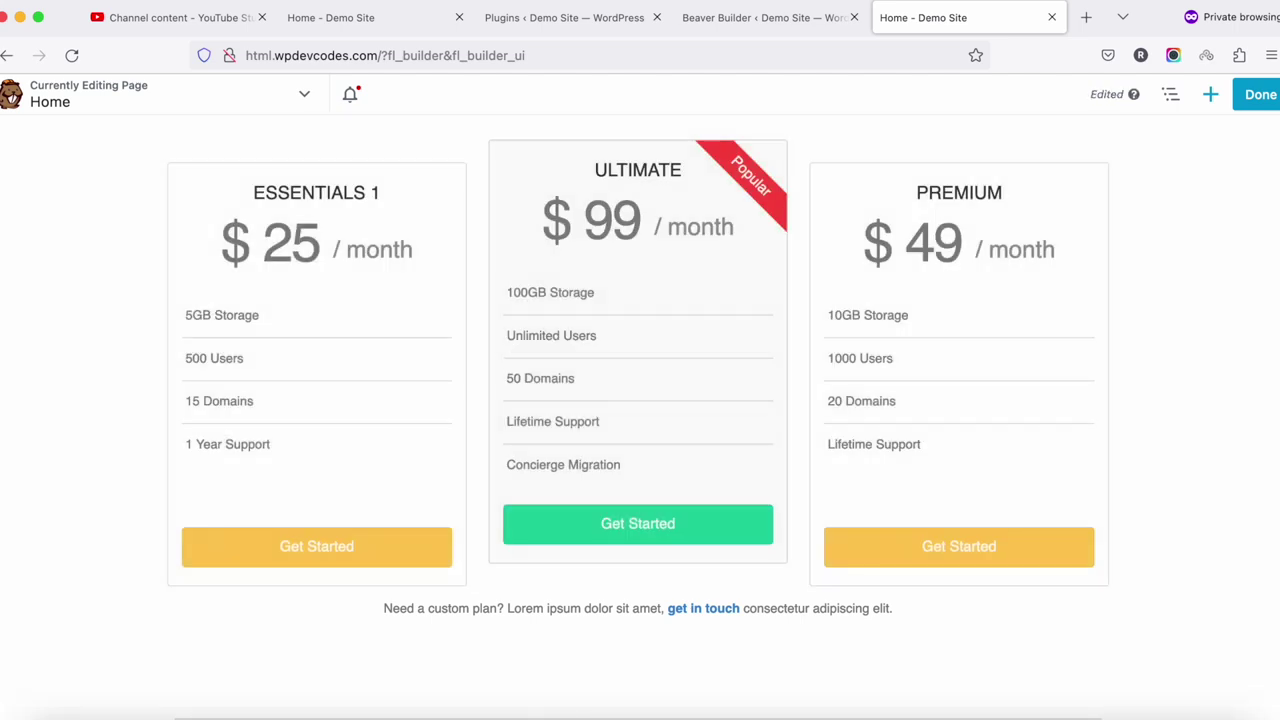
pyautogui.click(1260, 94)
# - Publish the Home page and review the live pricing table: ESSENTIALS 1 $25, Ultimate $99, Premium $49
pyautogui.click(1185, 100)
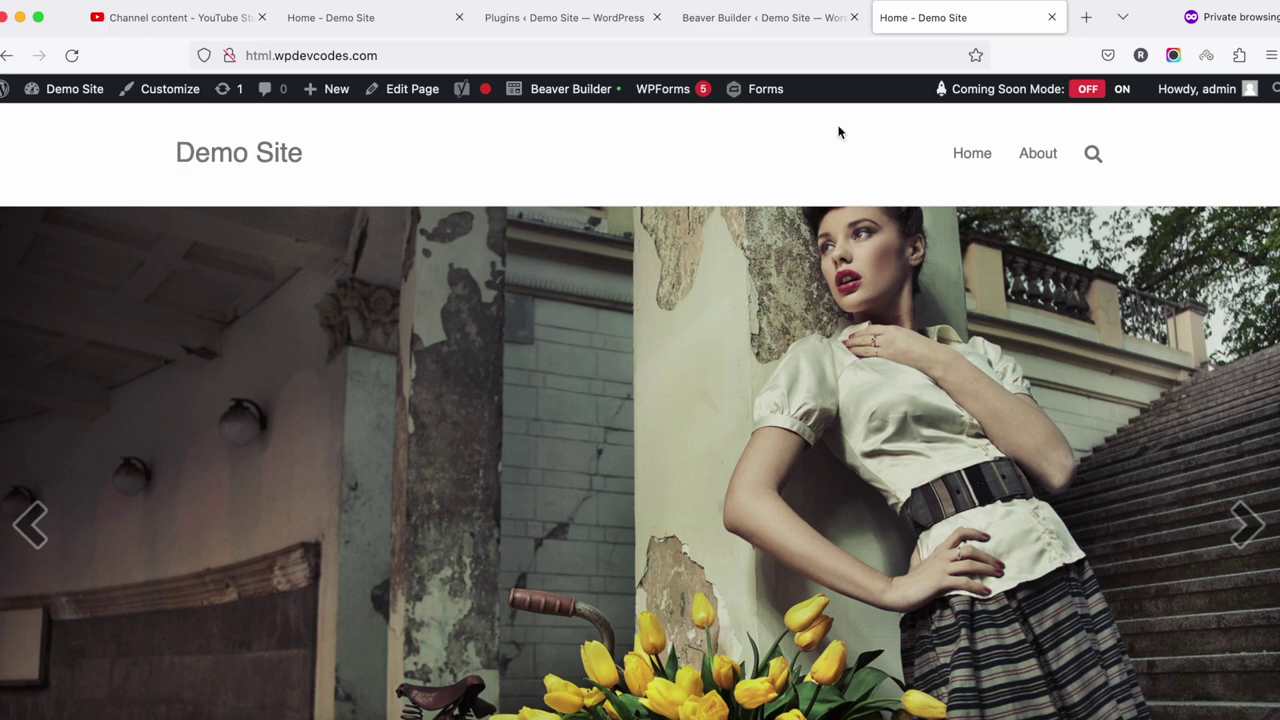
pyautogui.scroll(-15, 676, 450)
pyautogui.scroll(3, 676, 450)
pyautogui.scroll(2, 676, 448)
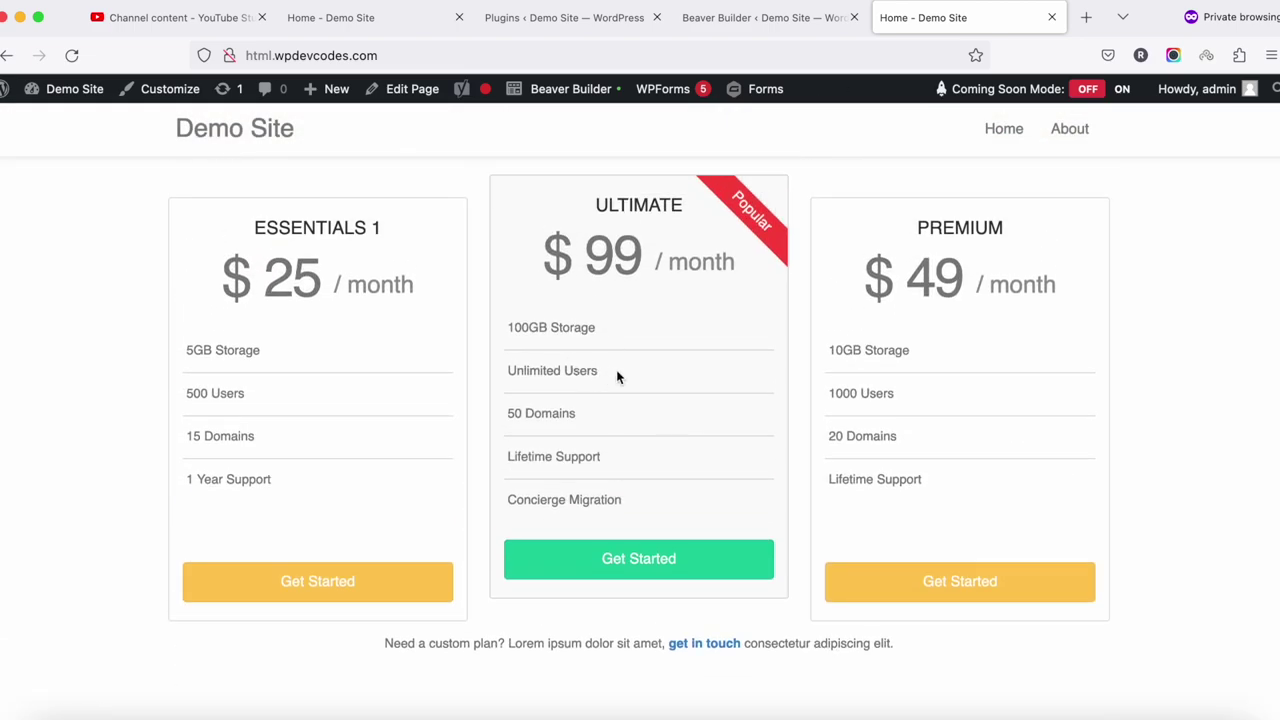
pyautogui.scroll(3, 616, 372)
pyautogui.scroll(-3, 491, 372)
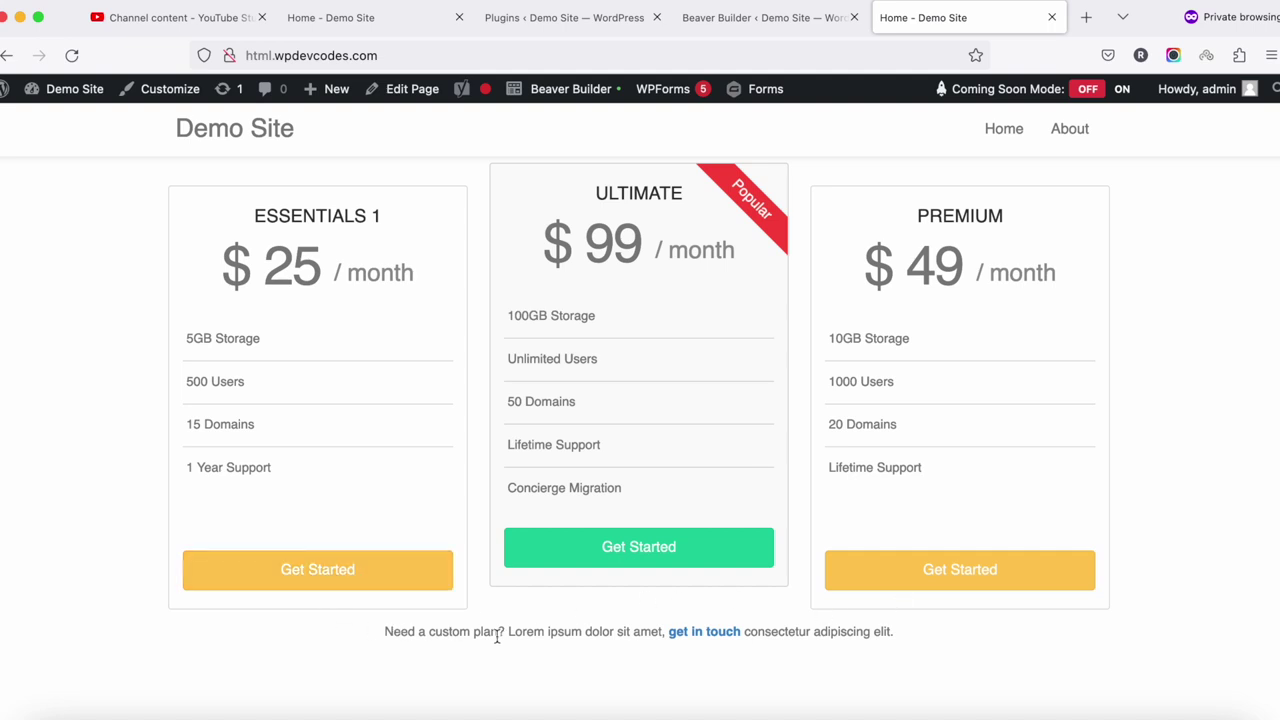
pyautogui.scroll(-5, 694, 474)
pyautogui.scroll(4, 630, 429)
pyautogui.scroll(-3, 630, 429)
pyautogui.scroll(20, 630, 429)
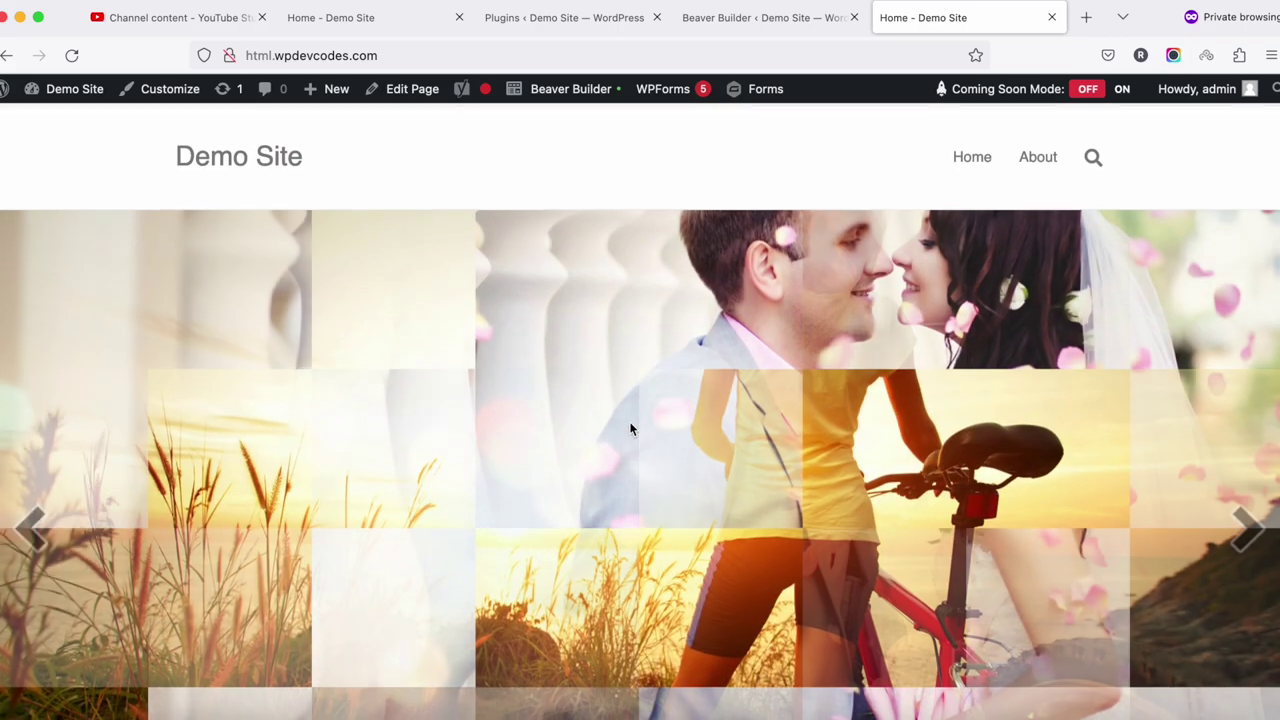
pyautogui.scroll(-5, 629, 421)
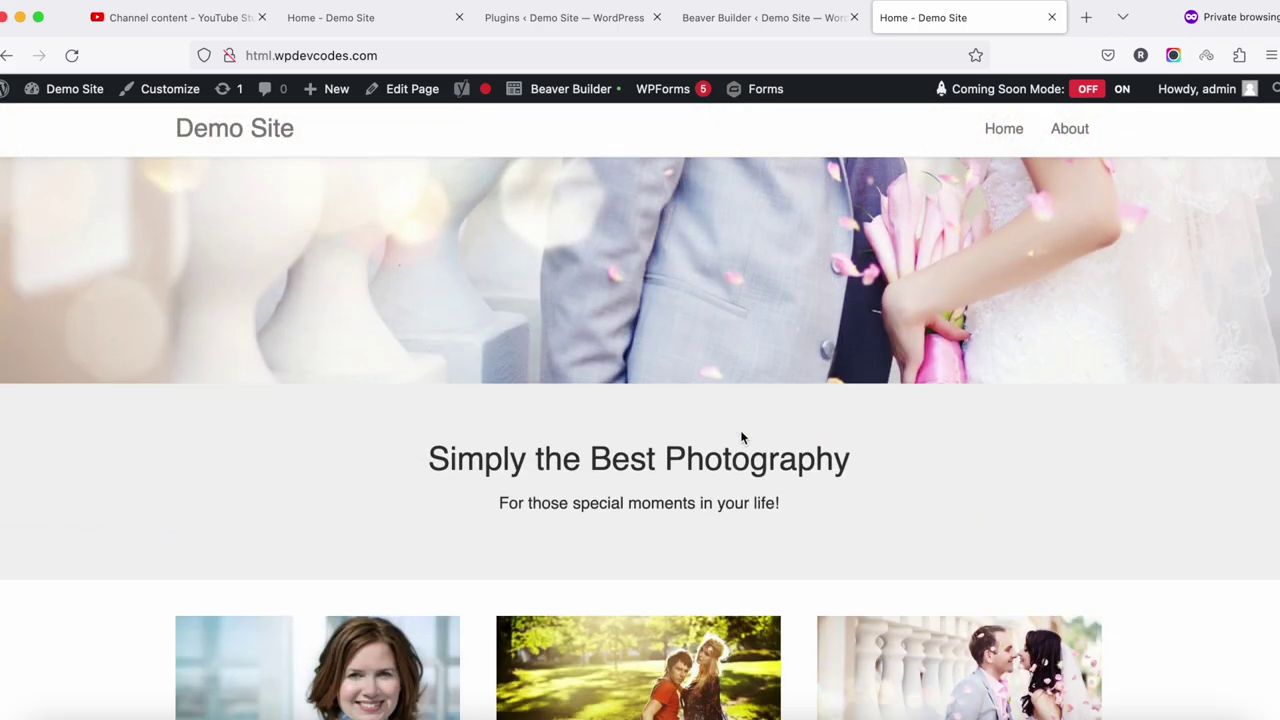
pyautogui.scroll(-10, 741, 437)
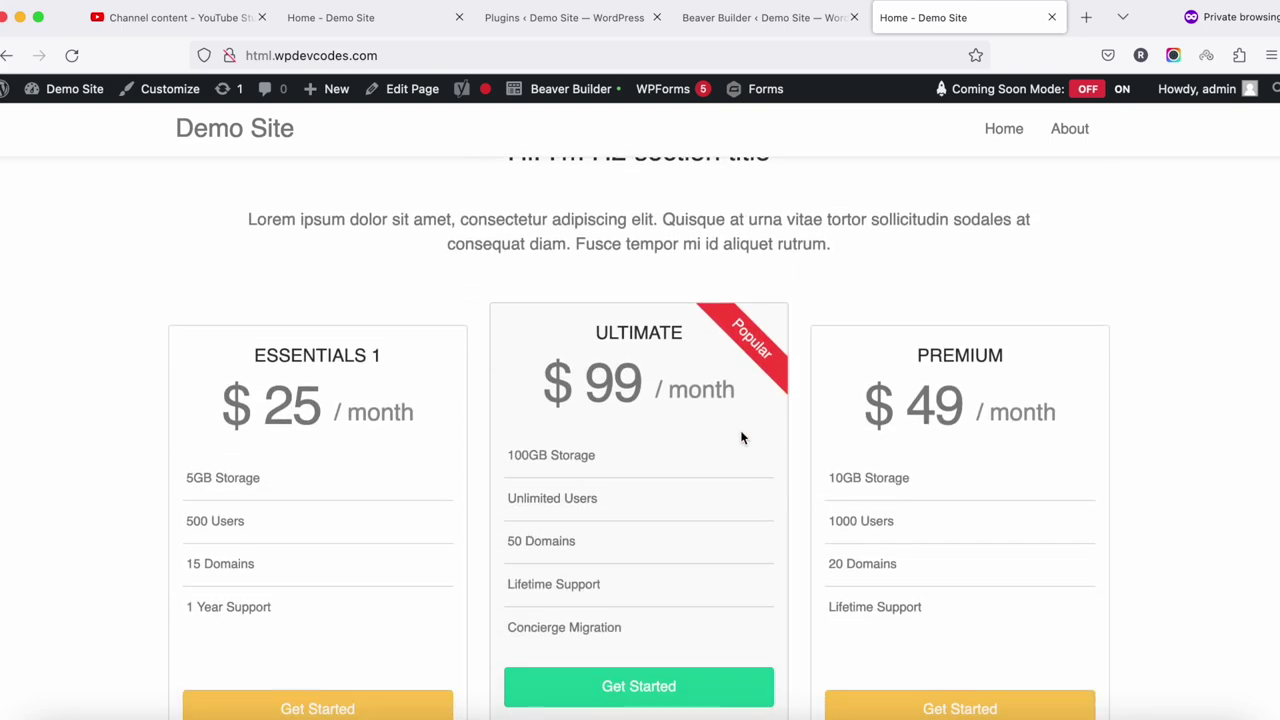
pyautogui.scroll(-5, 741, 437)
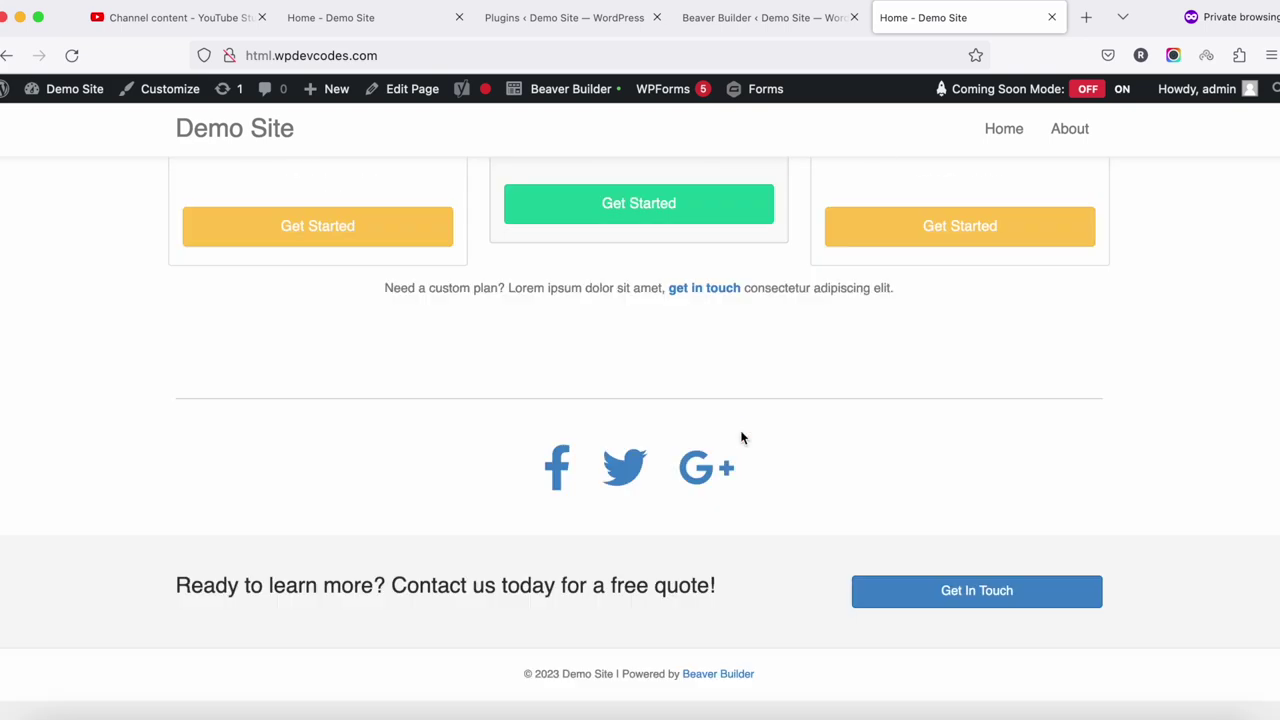